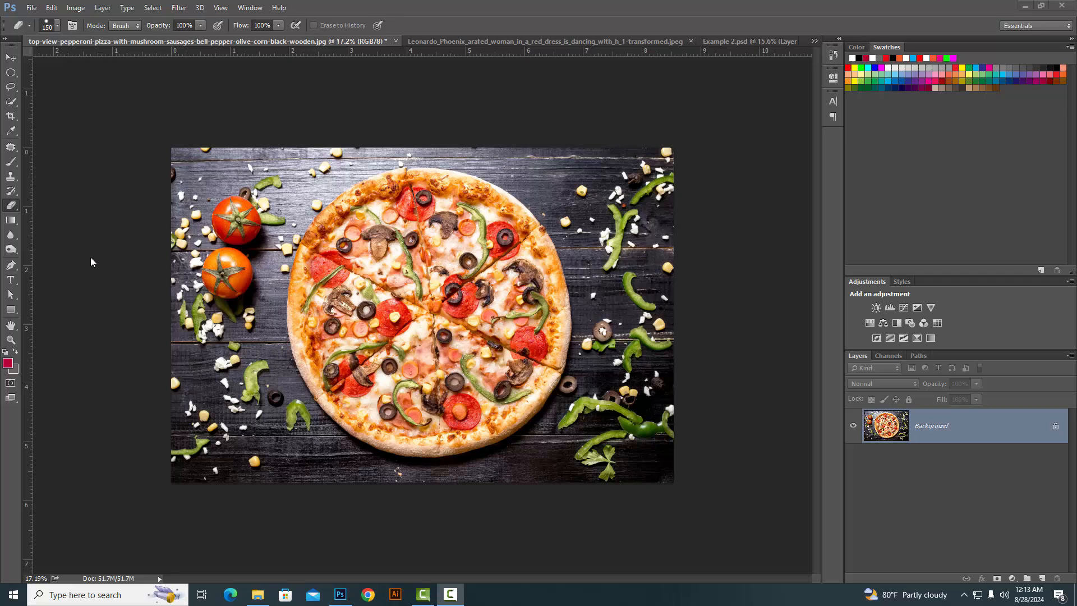
# Activate the Eraser tool and unlock the Background layer of the pizza photo.
pyautogui.click(14, 205)
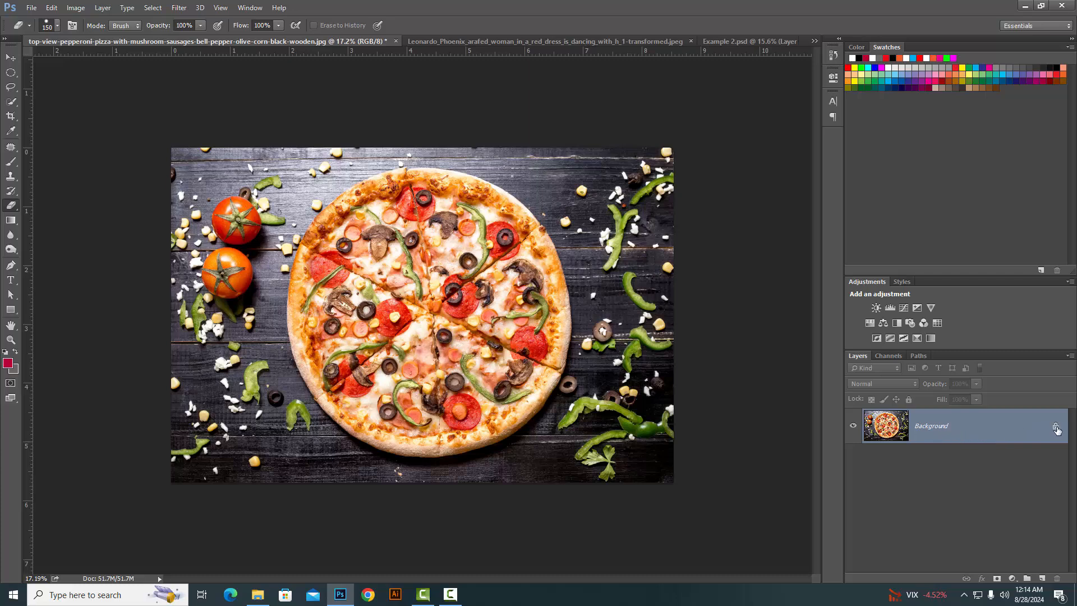
pyautogui.click(1056, 429)
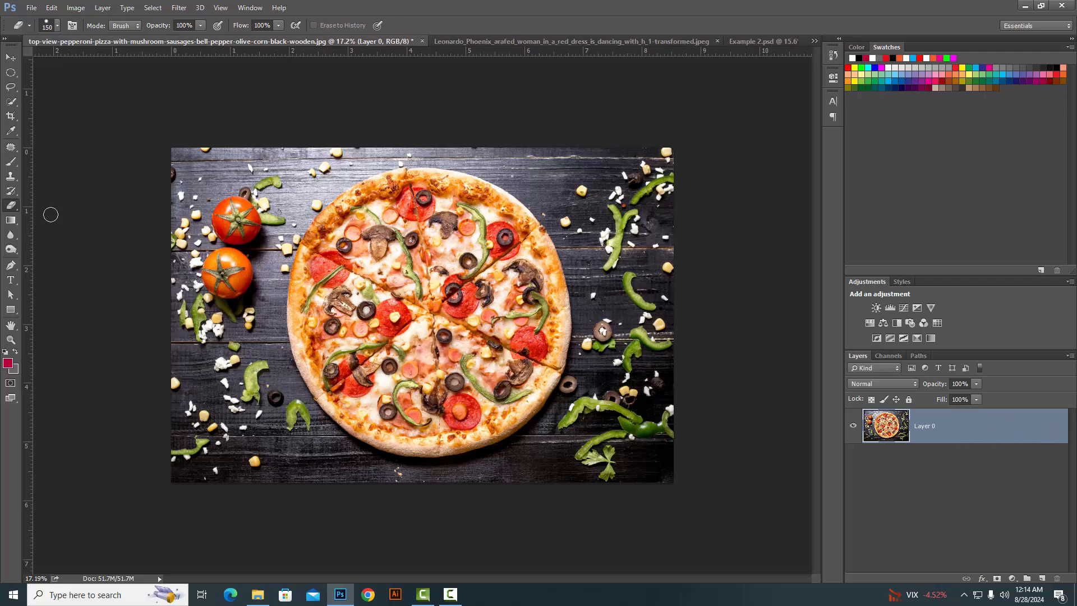
# Enlarge the eraser brush considerably and erase a hard-edged strip across the upper part of the pizza photo.
pyautogui.rightClick(18, 207)
pyautogui.click(56, 205)
pyautogui.press(']')
pyautogui.press(']')
pyautogui.press(']')
pyautogui.press(']')
pyautogui.press(']')
pyautogui.press(']')
pyautogui.press(']')
pyautogui.press(']')
pyautogui.press(']')
pyautogui.press(']')
pyautogui.press(']')
pyautogui.press(']')
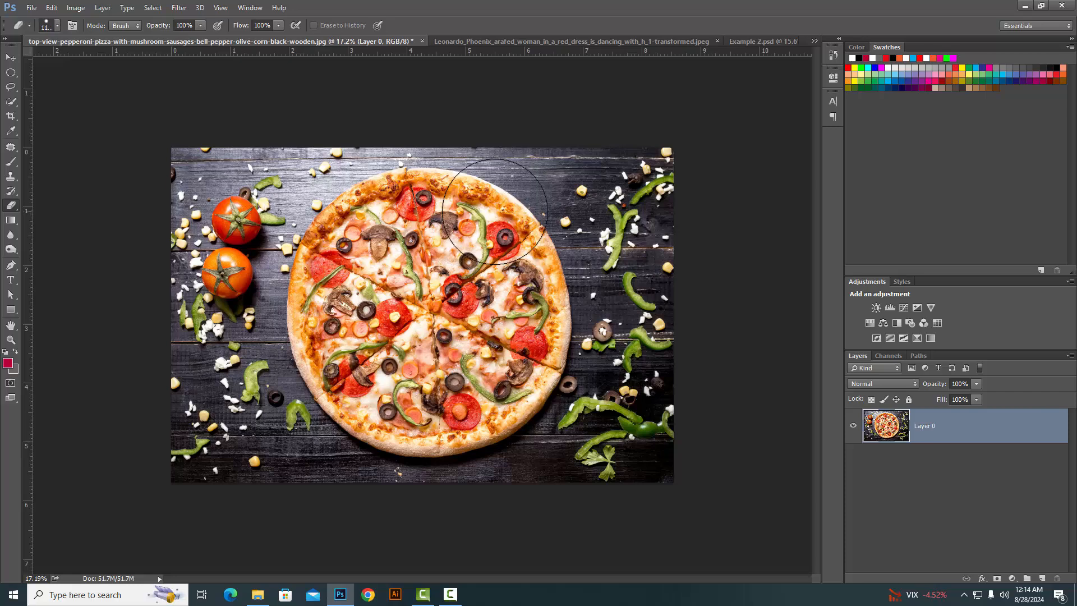
pyautogui.moveTo(225, 199); pyautogui.dragTo(623, 199)
pyautogui.moveTo(357, 202); pyautogui.dragTo(601, 229)
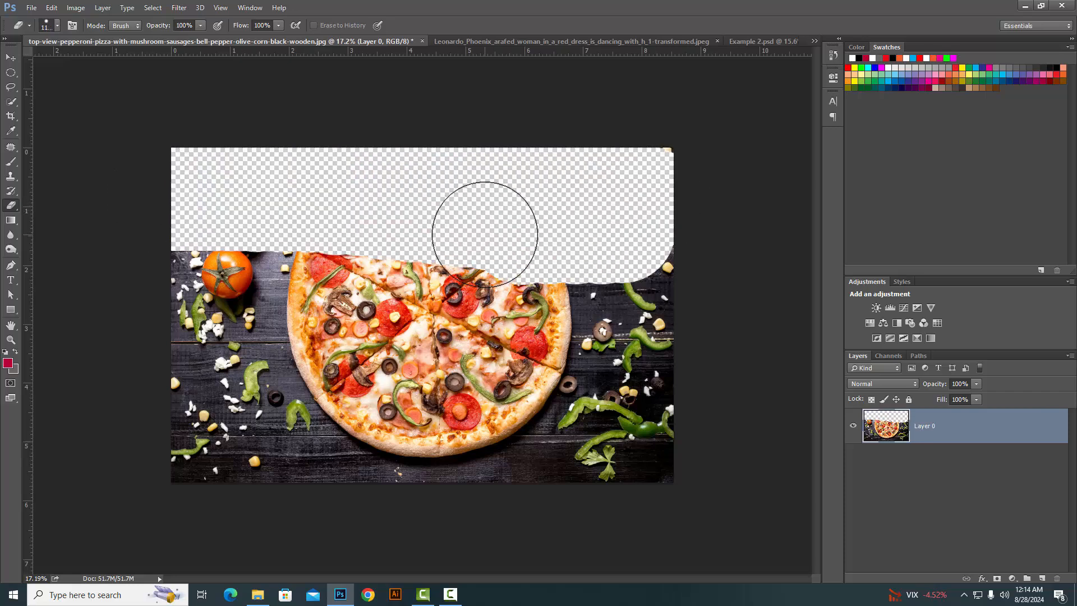
# Switch the eraser to a soft-edged brush and erase farther down across the full width of the photo.
pyautogui.rightClick(488, 233)
pyautogui.click(583, 292)
pyautogui.press('Return')
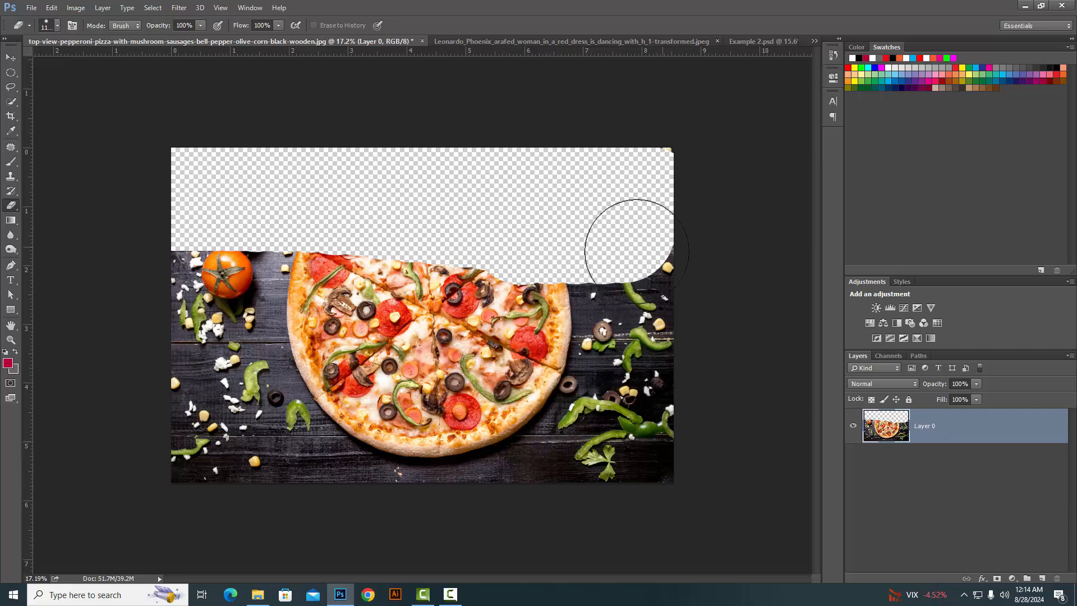
pyautogui.moveTo(630, 234); pyautogui.dragTo(228, 240)
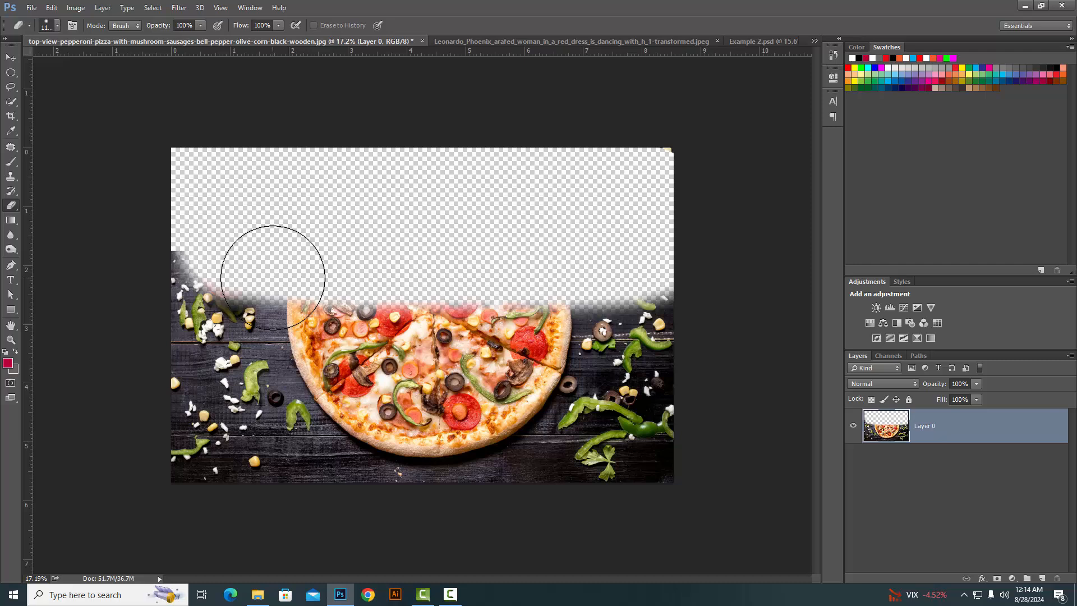
pyautogui.moveTo(273, 278)
pyautogui.mouseDown()
pyautogui.moveTo(269, 253)
pyautogui.moveTo(196, 247)
pyautogui.moveTo(278, 273)
pyautogui.moveTo(428, 246)
pyautogui.moveTo(421, 257)
pyautogui.mouseUp()
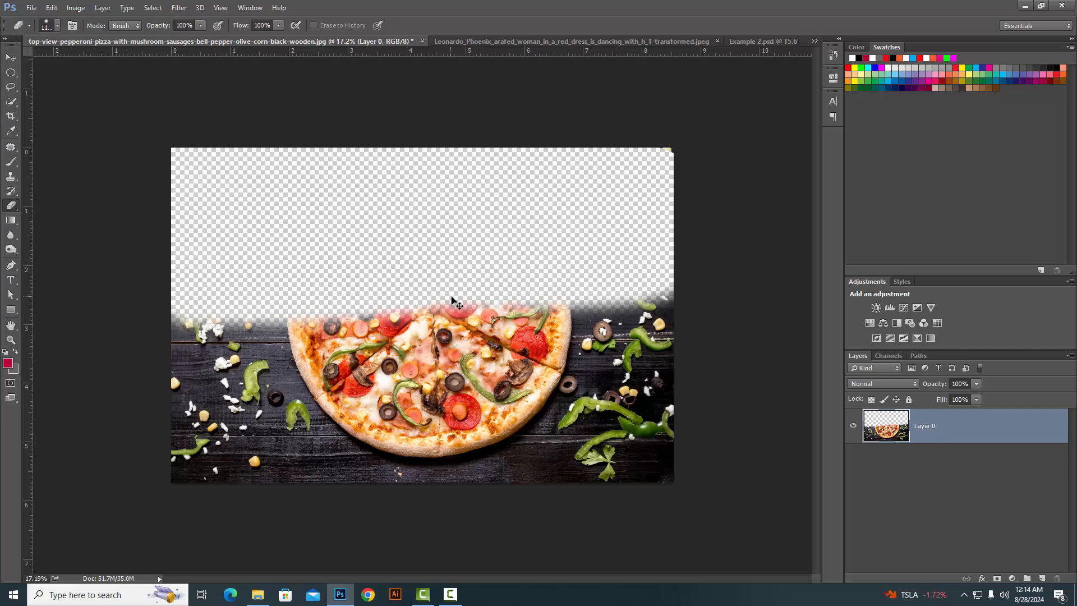
# Undo all the eraser strokes on the pizza photo.
pyautogui.hotkey('ctrl', 'z')
pyautogui.hotkey('ctrl', 'alt', 'z')
pyautogui.hotkey('ctrl', 'alt', 'z')
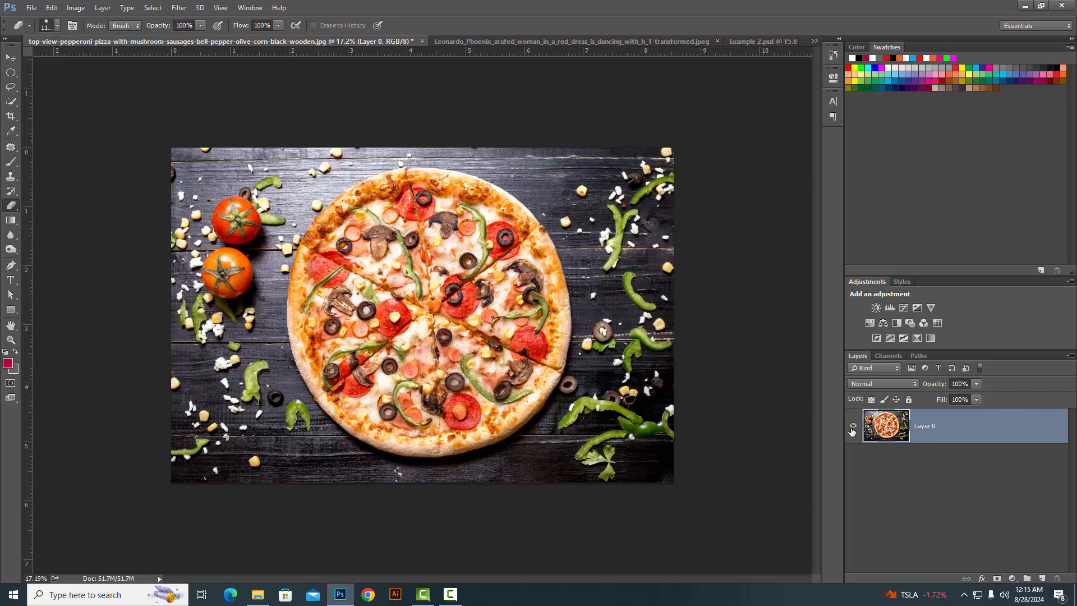
# Add a white layer mask to Layer 0, target the image, and return to targeting the mask.
pyautogui.click(998, 579)
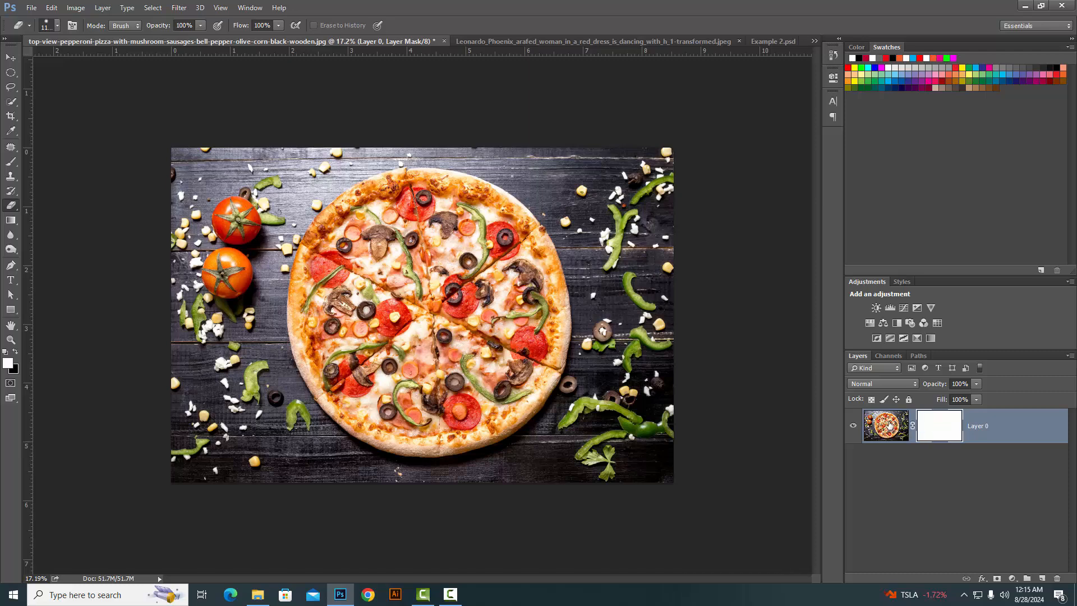
pyautogui.click(889, 424)
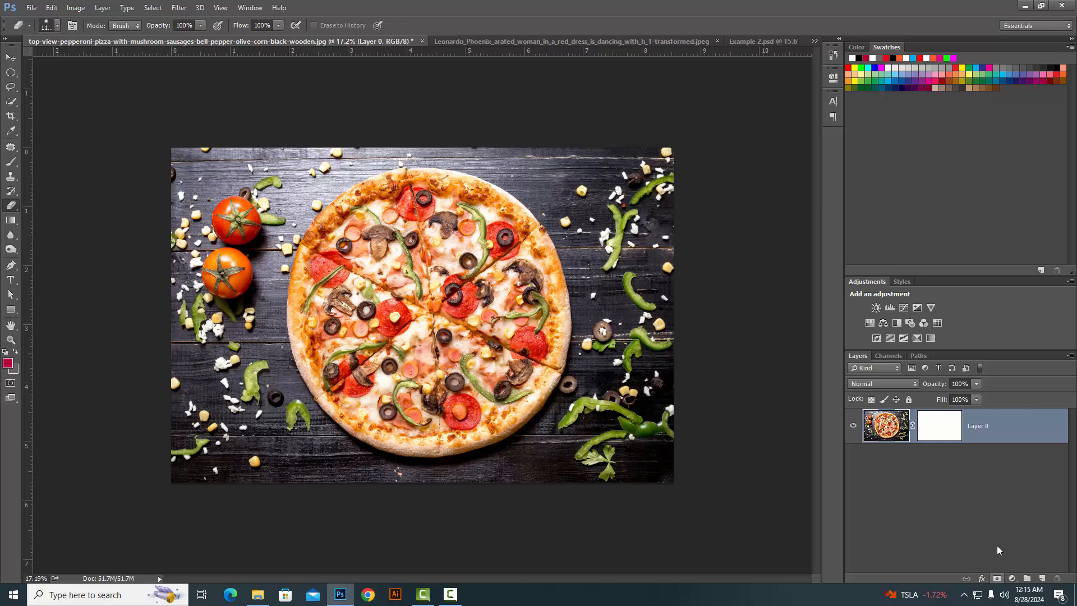
pyautogui.click(942, 431)
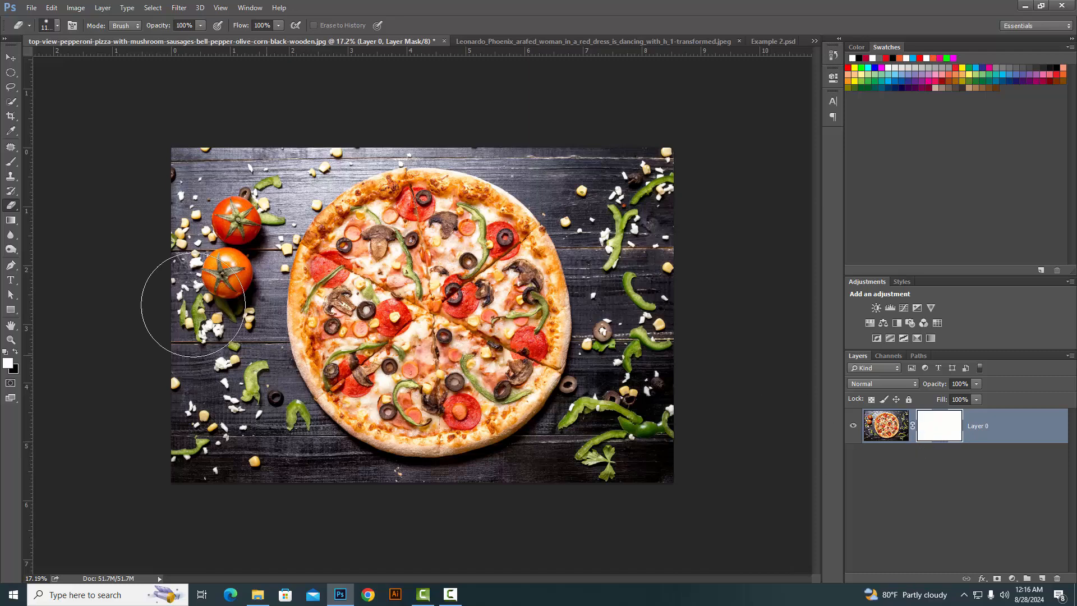
# Activate the Brush tool and set black as the foreground colour with white as the background colour.
pyautogui.click(16, 163)
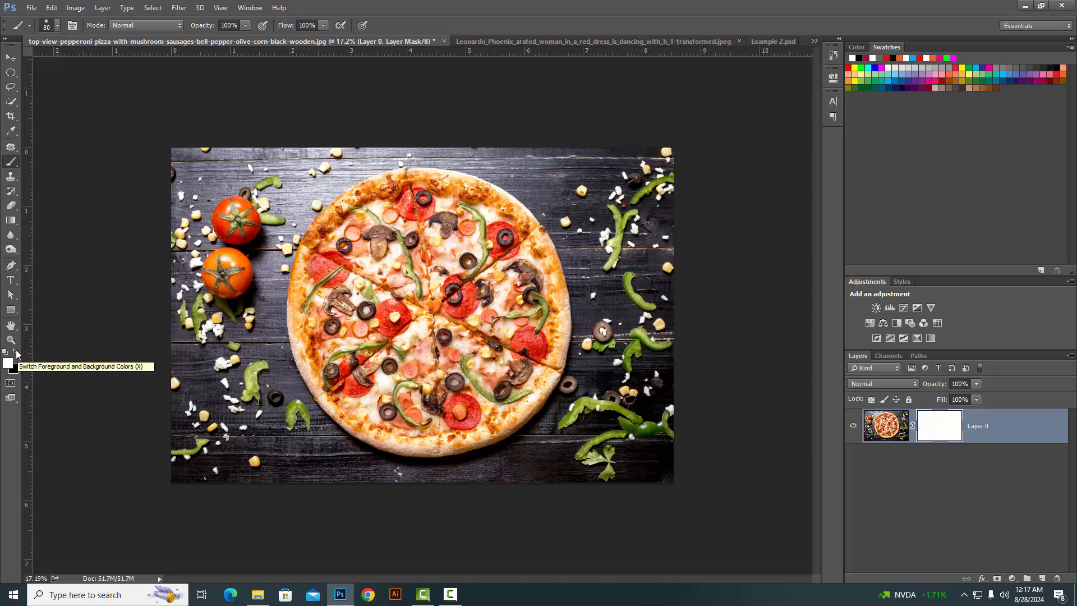
pyautogui.click(17, 352)
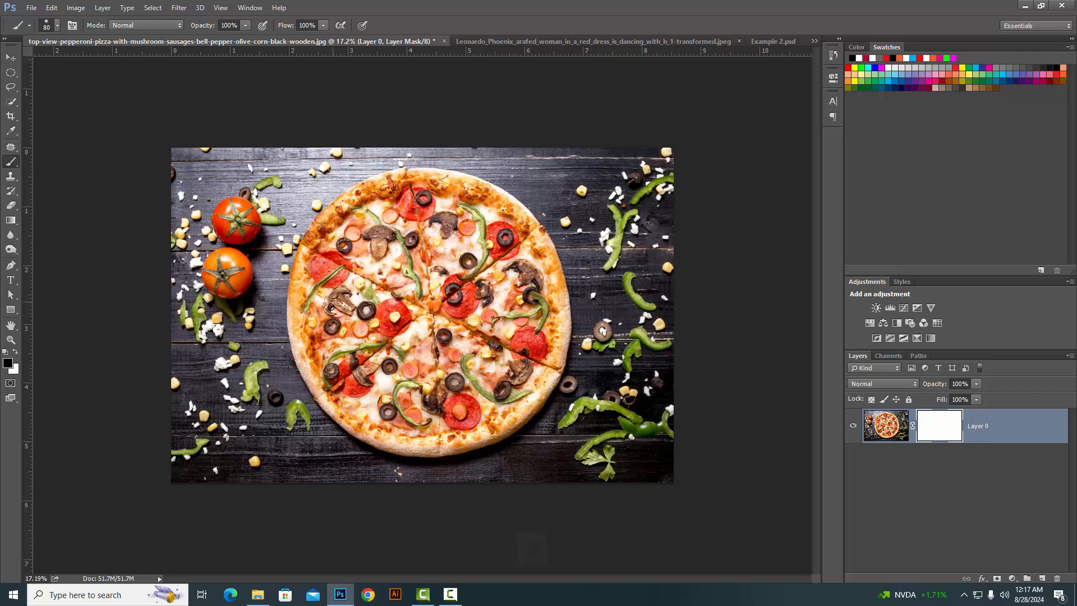
pyautogui.press('x')
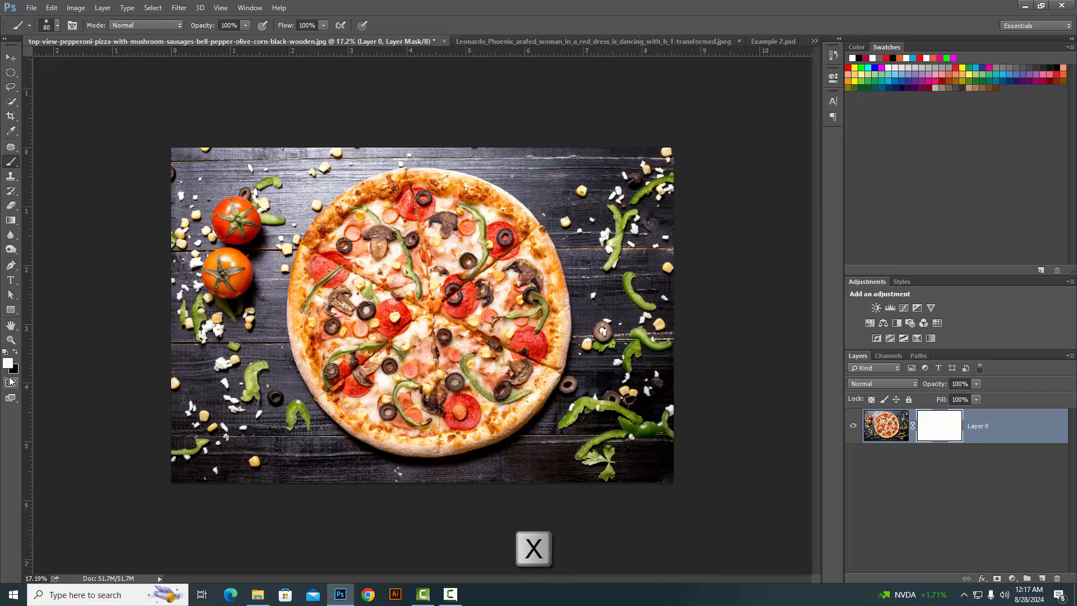
pyautogui.press('x')
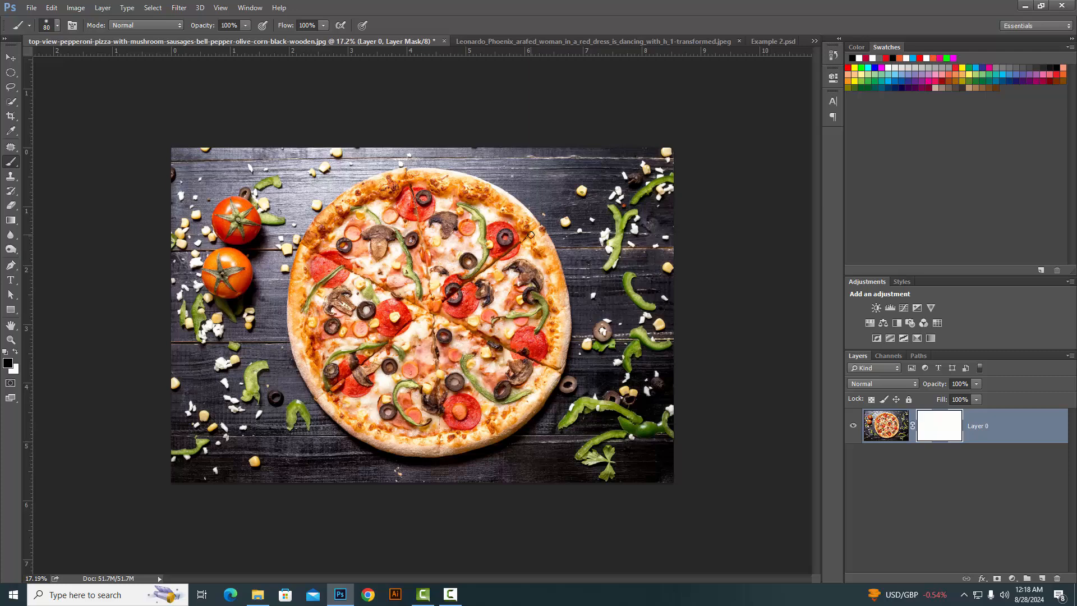
# Enlarge the brush to 700 px and paint black on the layer mask to hide the upper part of the photo.
pyautogui.press(']')
pyautogui.press(']')
pyautogui.press(']')
pyautogui.press(']')
pyautogui.press(']')
pyautogui.press(']')
pyautogui.press(']')
pyautogui.press(']')
pyautogui.press(']')
pyautogui.press(']')
pyautogui.press(']')
pyautogui.press(']')
pyautogui.click(615, 204)
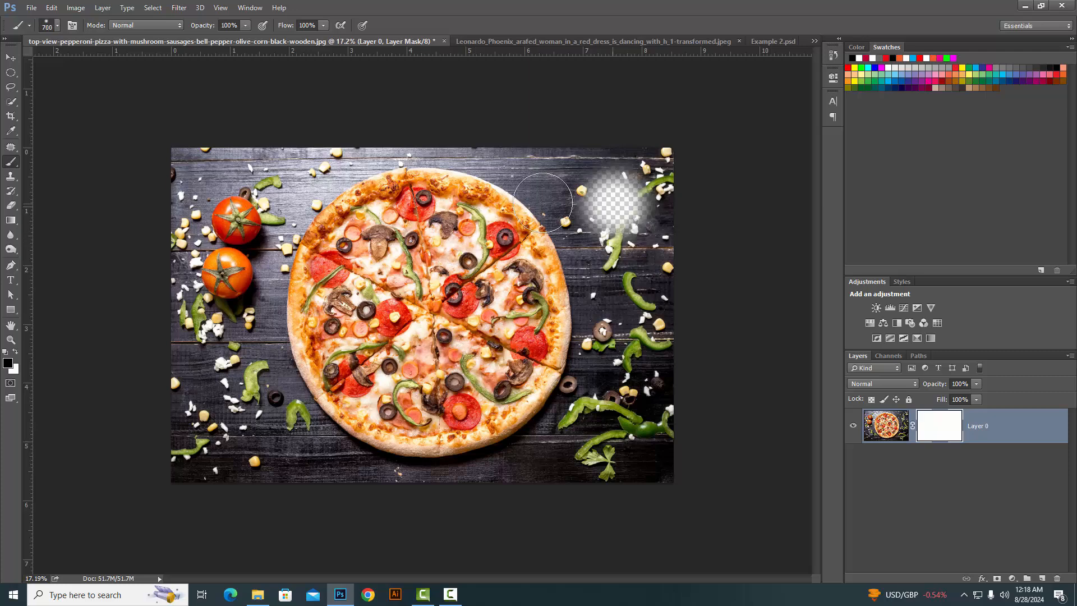
pyautogui.moveTo(542, 202)
pyautogui.mouseDown()
pyautogui.moveTo(204, 201)
pyautogui.moveTo(640, 172)
pyautogui.moveTo(82, 178)
pyautogui.mouseUp()
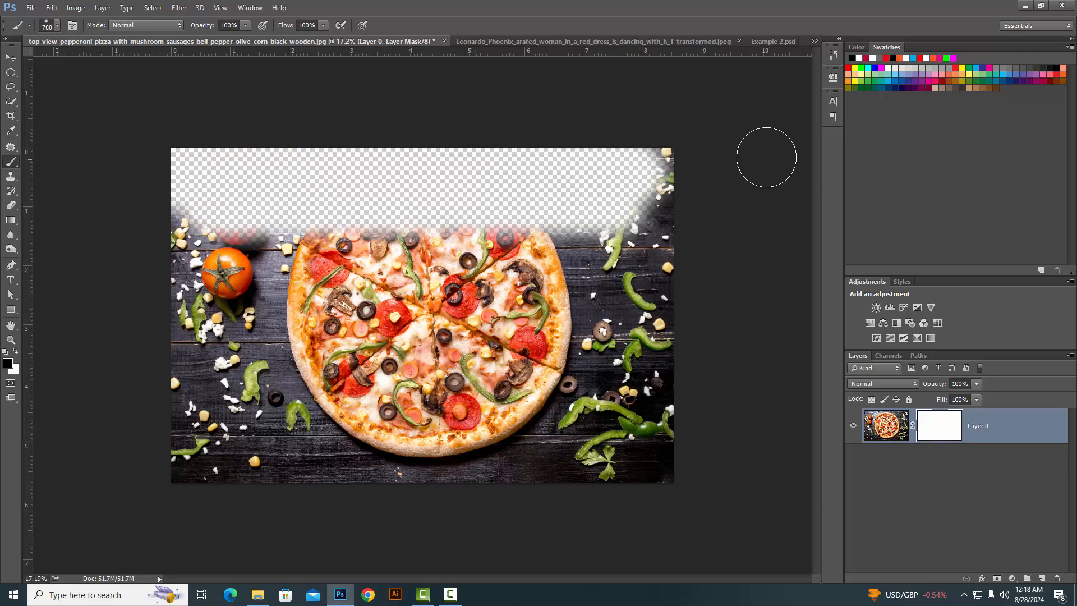
pyautogui.moveTo(766, 157)
pyautogui.mouseDown()
pyautogui.moveTo(532, 198)
pyautogui.moveTo(668, 192)
pyautogui.mouseUp()
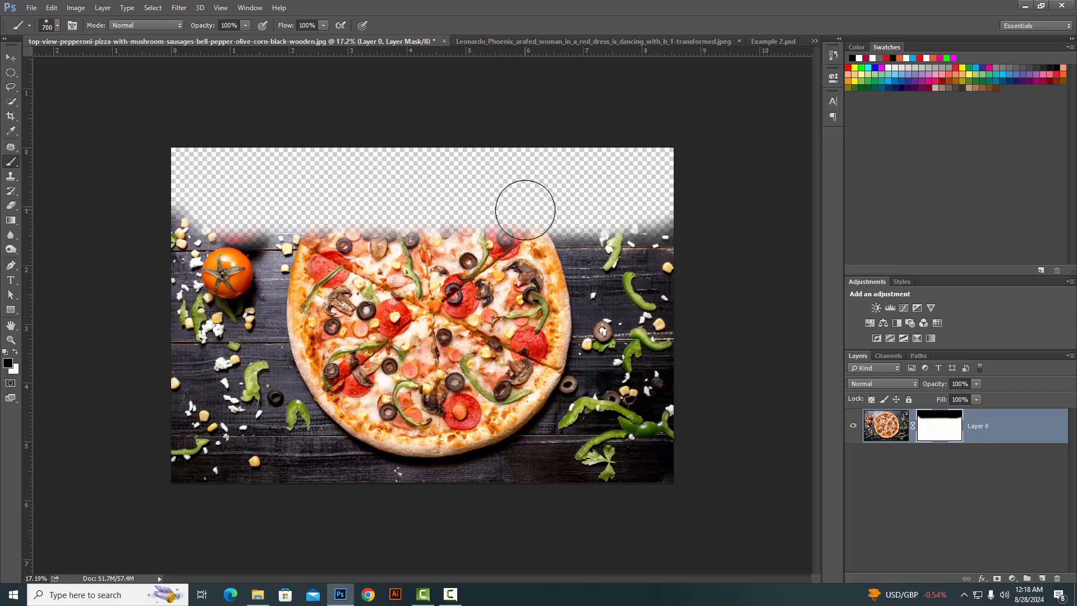
pyautogui.moveTo(633, 213); pyautogui.dragTo(192, 229)
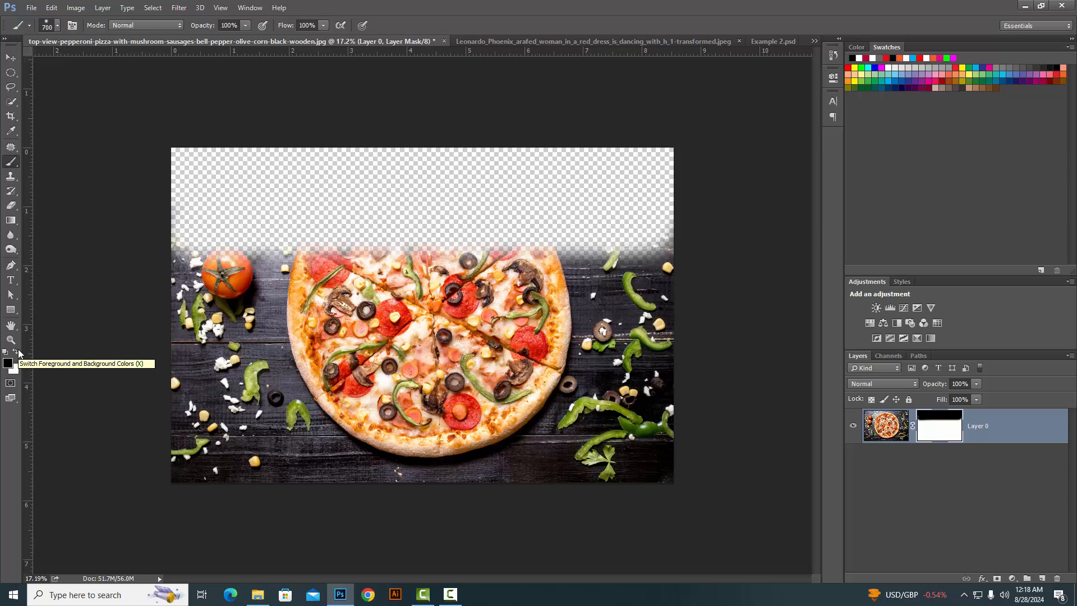
# Make white the foreground colour and paint on the mask to restore the lower portion of the hidden strip.
pyautogui.press('x')
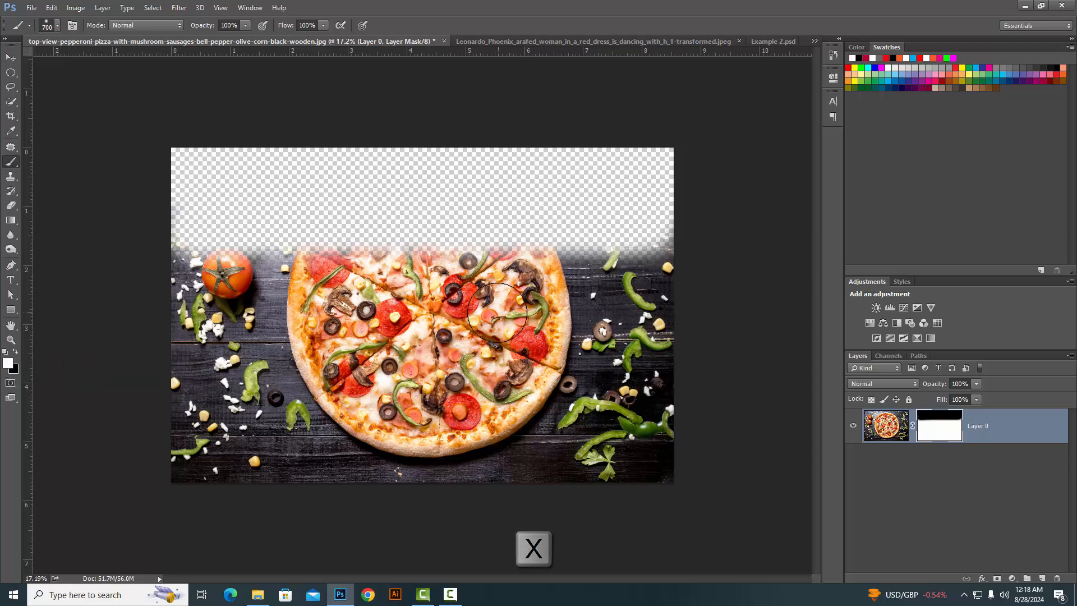
pyautogui.moveTo(217, 253)
pyautogui.mouseDown()
pyautogui.moveTo(654, 264)
pyautogui.moveTo(185, 253)
pyautogui.moveTo(688, 249)
pyautogui.moveTo(178, 232)
pyautogui.moveTo(683, 226)
pyautogui.moveTo(548, 225)
pyautogui.moveTo(587, 233)
pyautogui.moveTo(672, 219)
pyautogui.moveTo(418, 218)
pyautogui.moveTo(224, 249)
pyautogui.mouseUp()
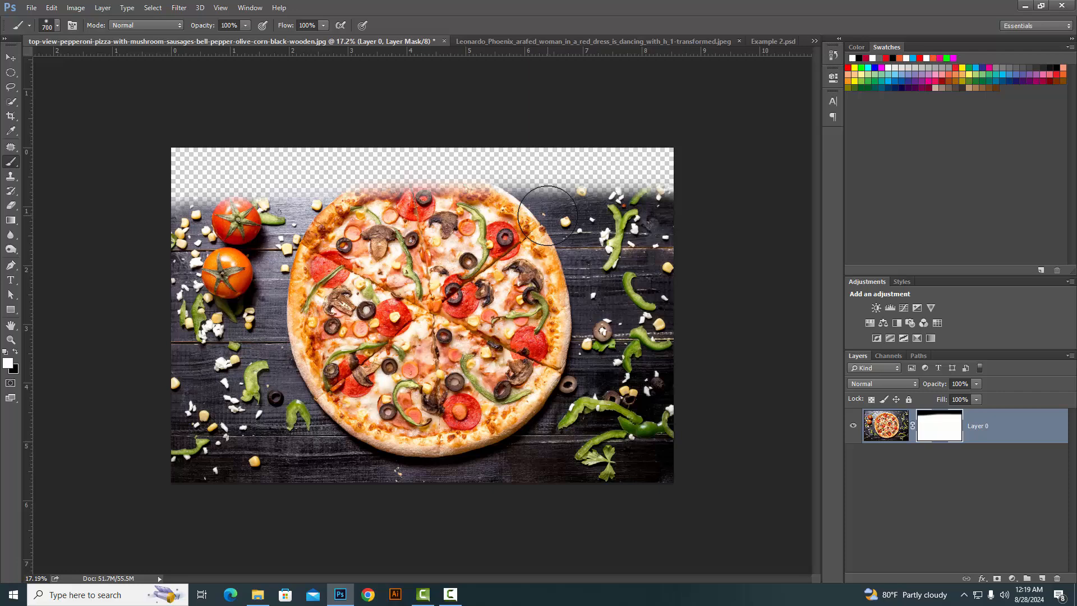
# Delete the layer mask from Layer 0 without applying it to the image.
pyautogui.click(931, 466)
pyautogui.click(936, 433)
pyautogui.moveTo(931, 426); pyautogui.dragTo(1058, 577)
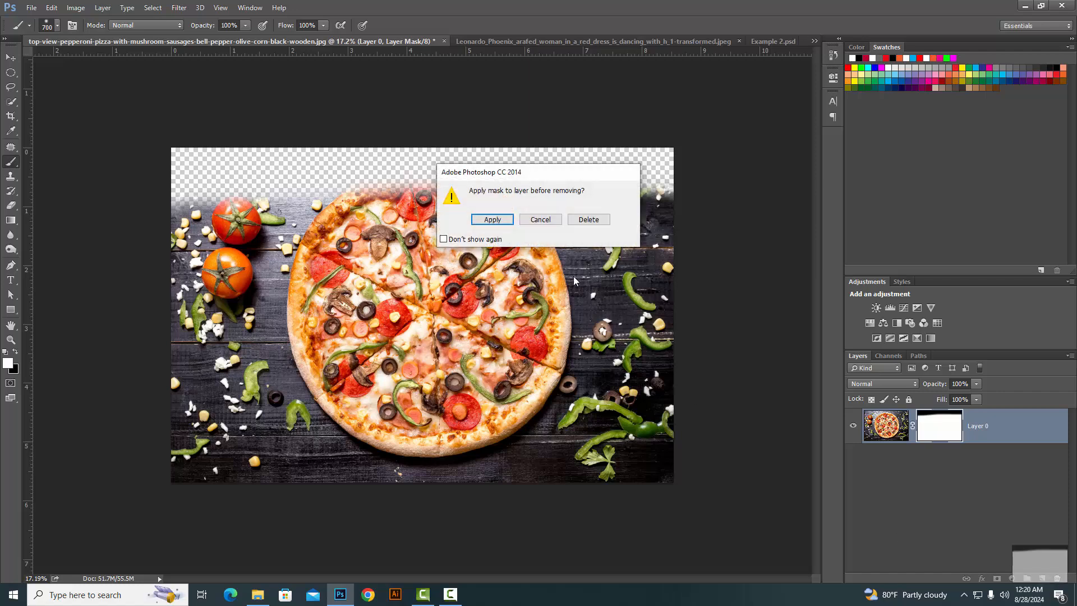
pyautogui.click(606, 220)
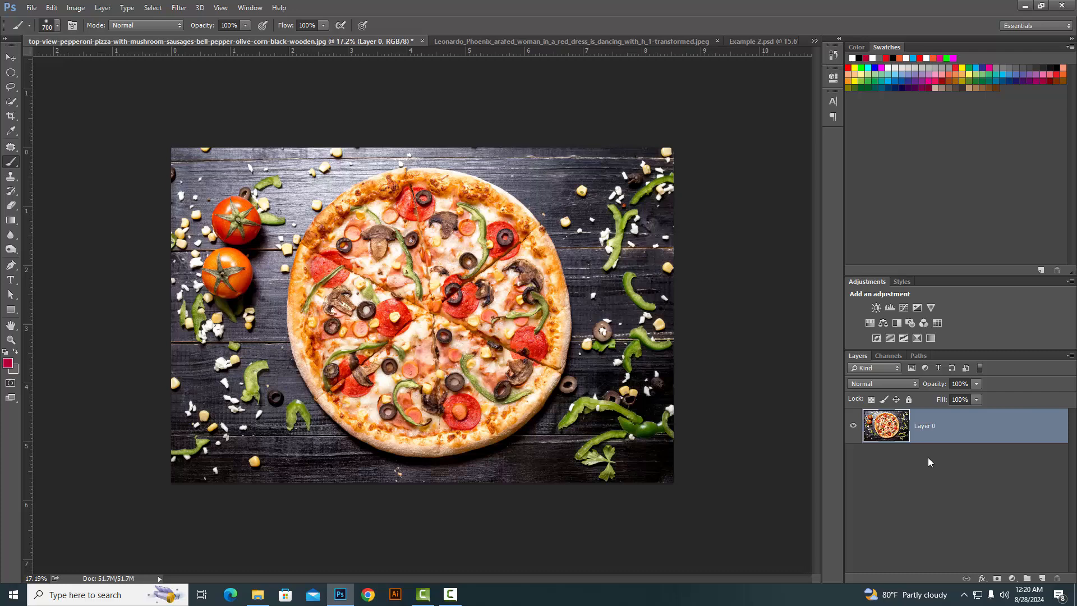
# Select the whole pizza with the Elliptical Marquee from its centre and add a layer mask to Layer 0 from the selection.
pyautogui.click(11, 74)
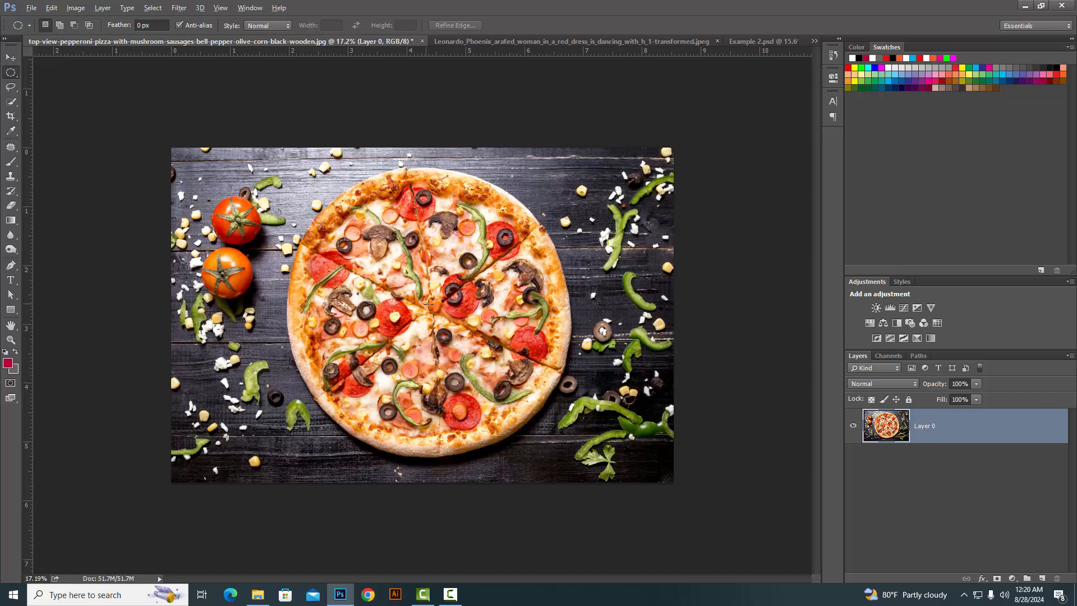
pyautogui.moveTo(429, 303); pyautogui.dragTo(645, 451)
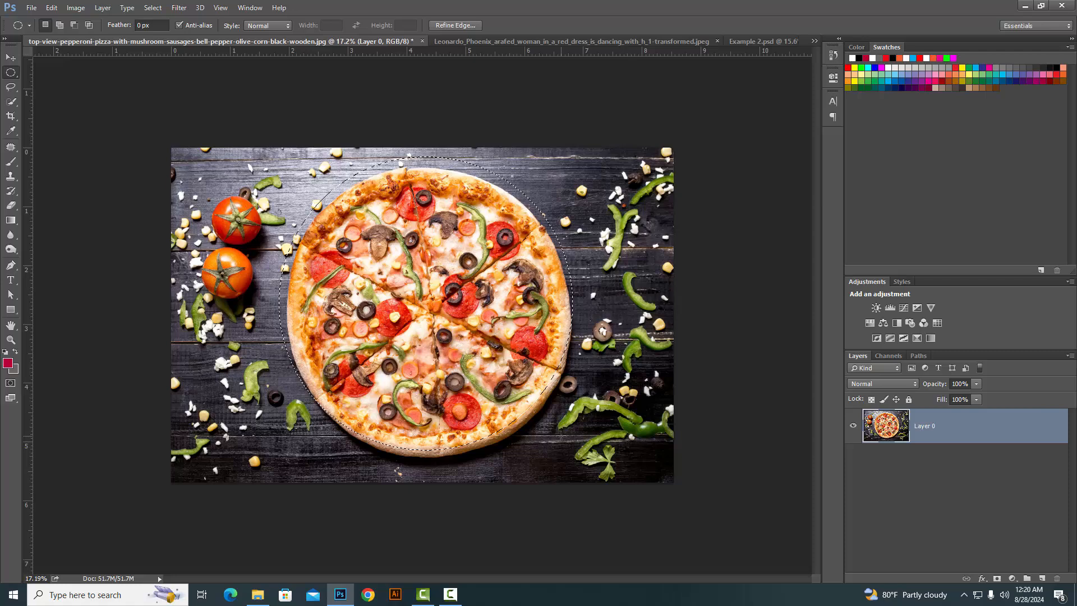
pyautogui.click(477, 342)
pyautogui.moveTo(432, 312); pyautogui.dragTo(621, 460)
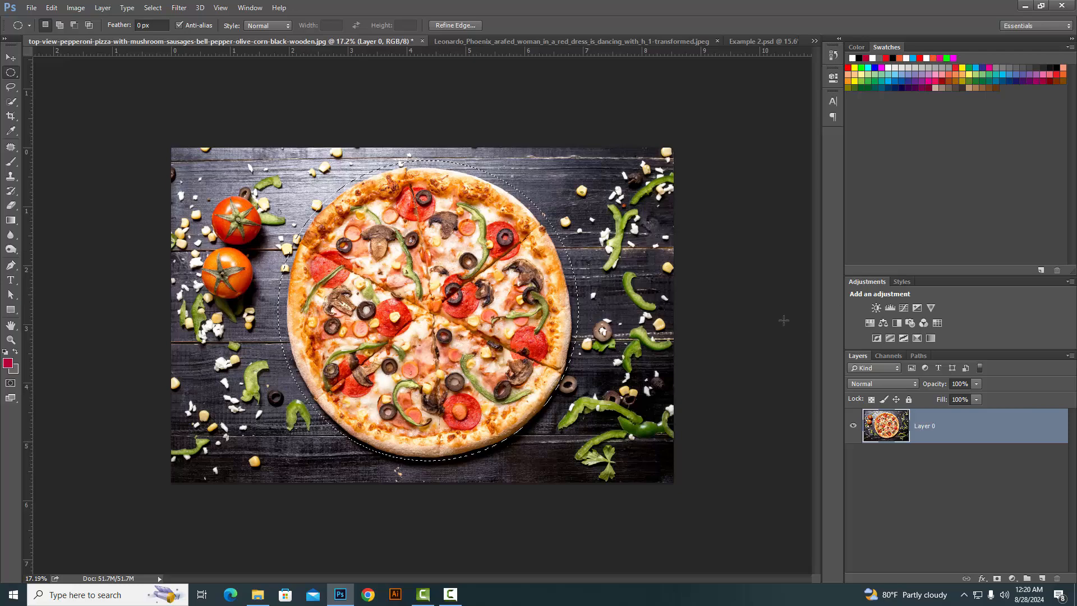
pyautogui.click(995, 578)
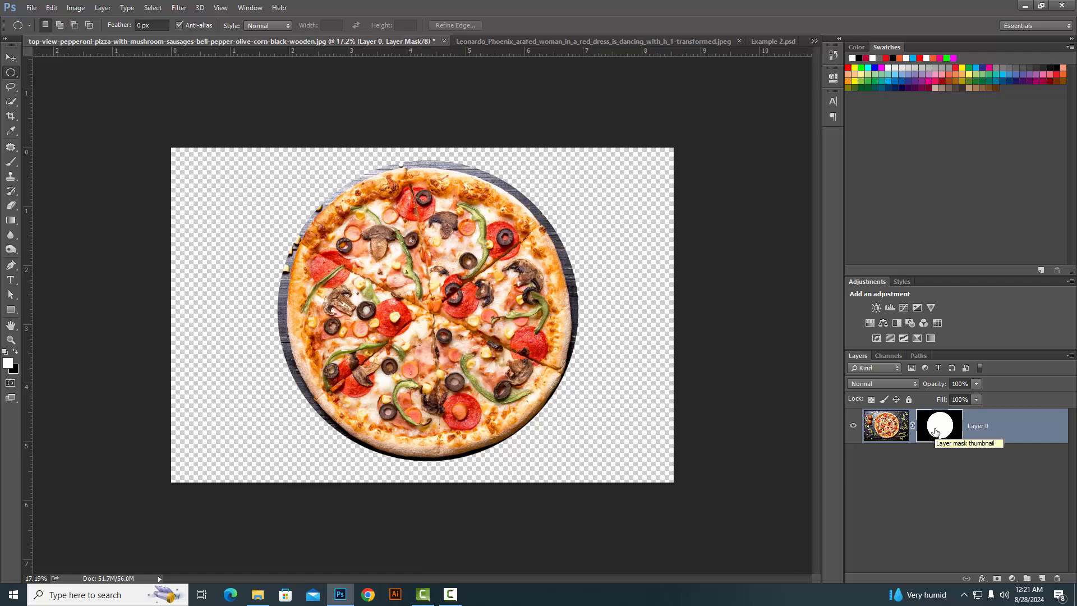
# Invert Layer 0's mask to hide the pizza, and invert it again to show only the pizza.
pyautogui.hotkey('ctrl', 'i')
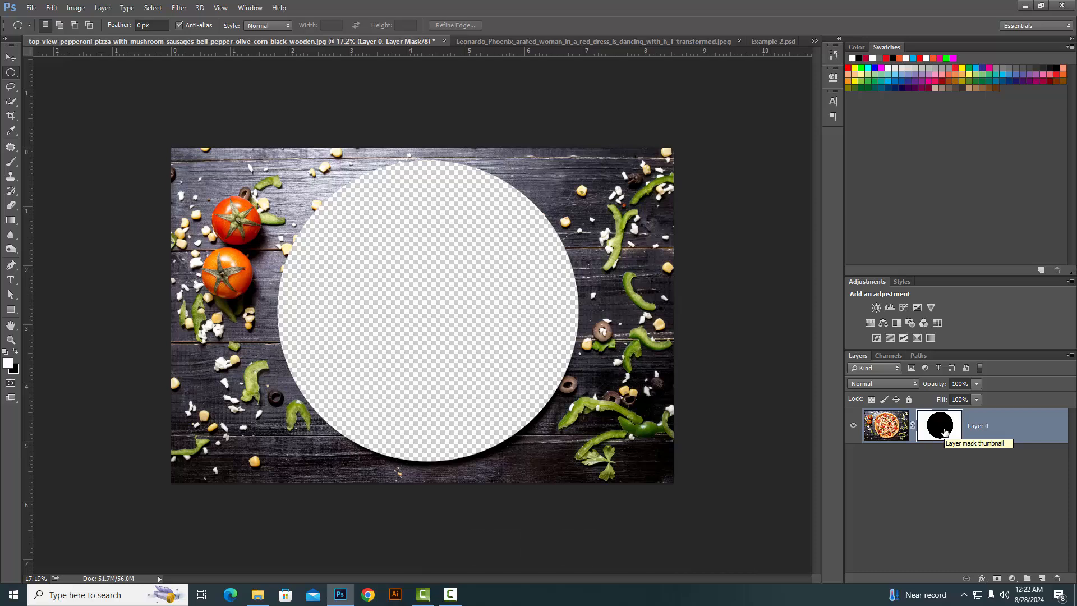
pyautogui.hotkey('ctrl', 'i')
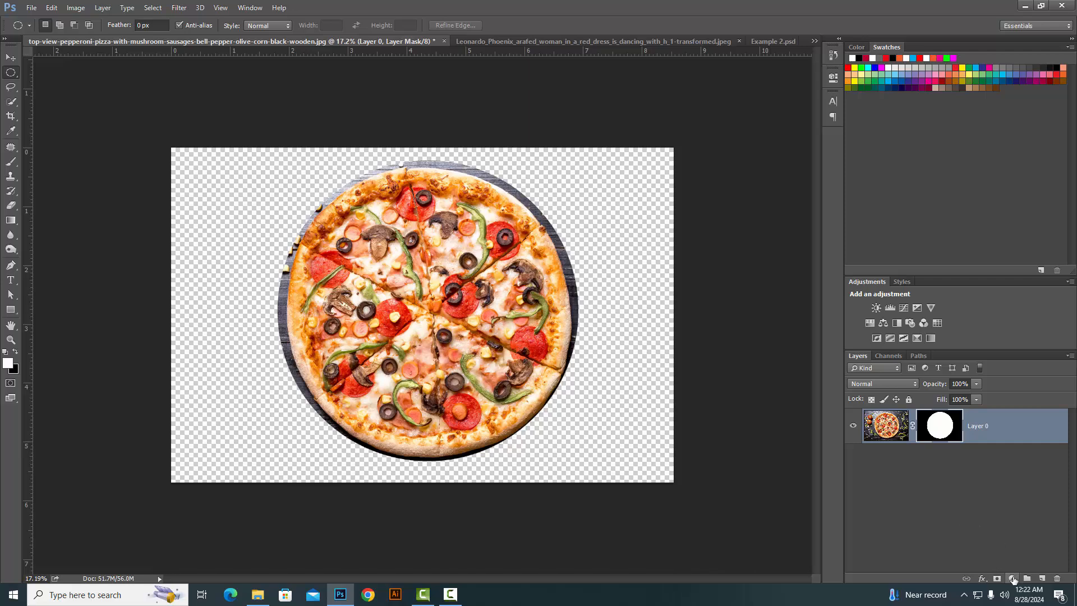
# Add a Solid Color fill layer in crimson #b7003c and move it below Layer 0.
pyautogui.click(1013, 578)
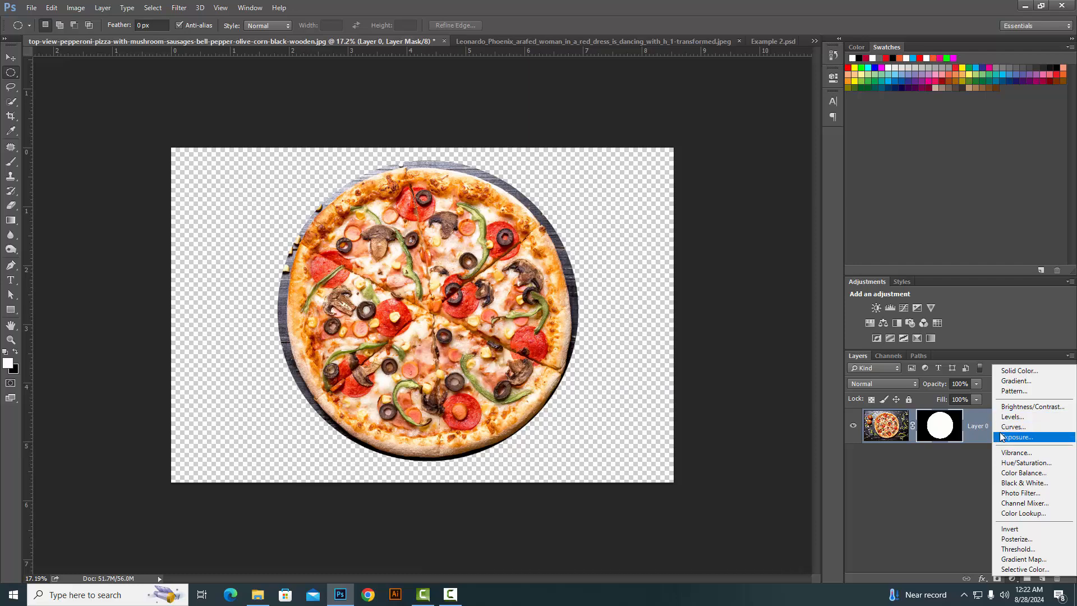
pyautogui.click(1019, 372)
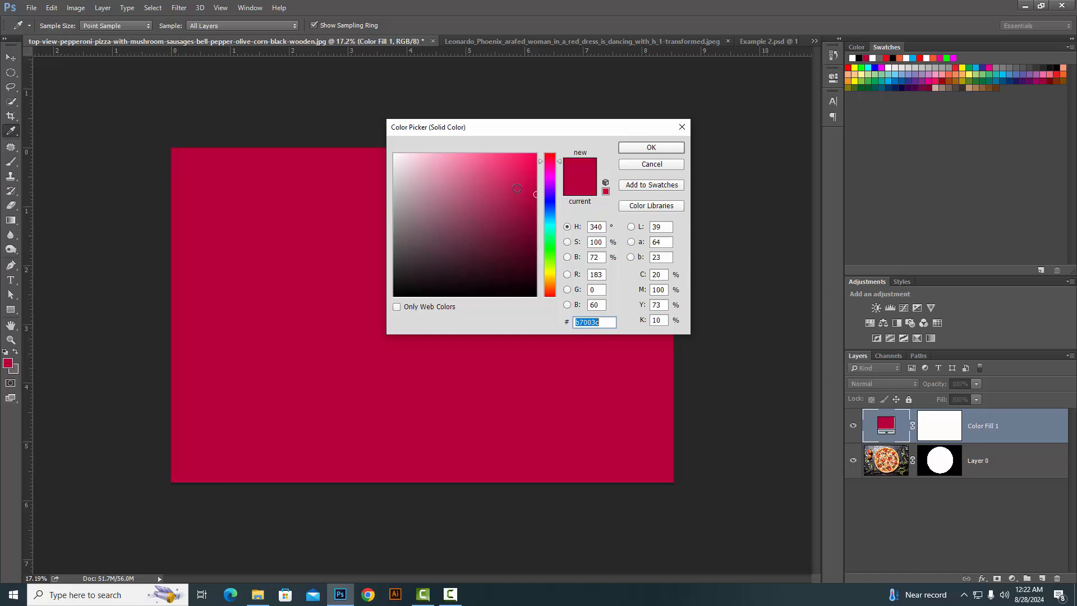
pyautogui.click(659, 157)
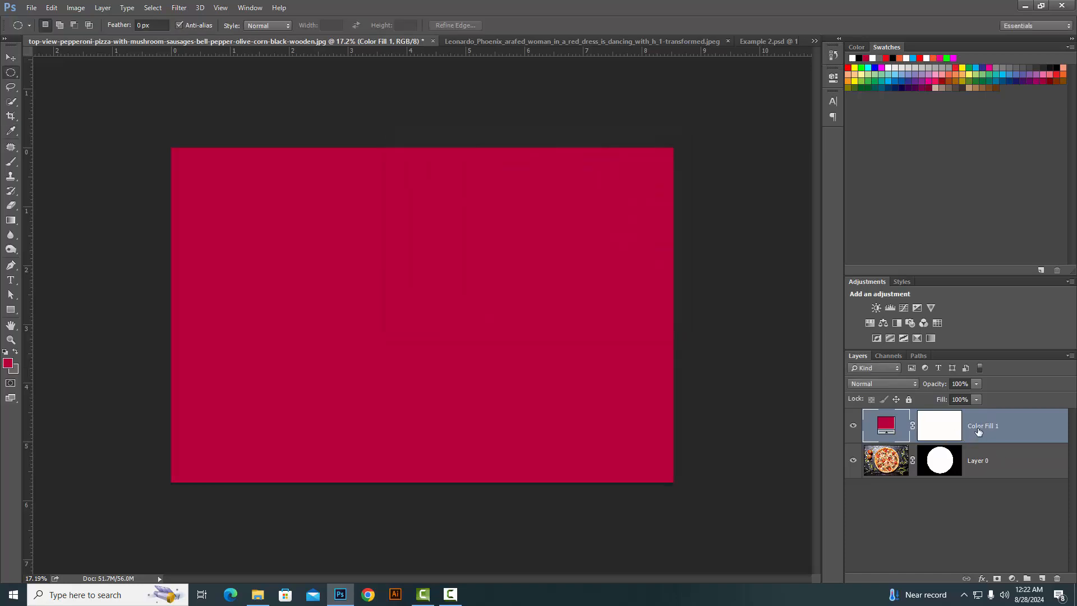
pyautogui.moveTo(980, 430); pyautogui.dragTo(983, 471)
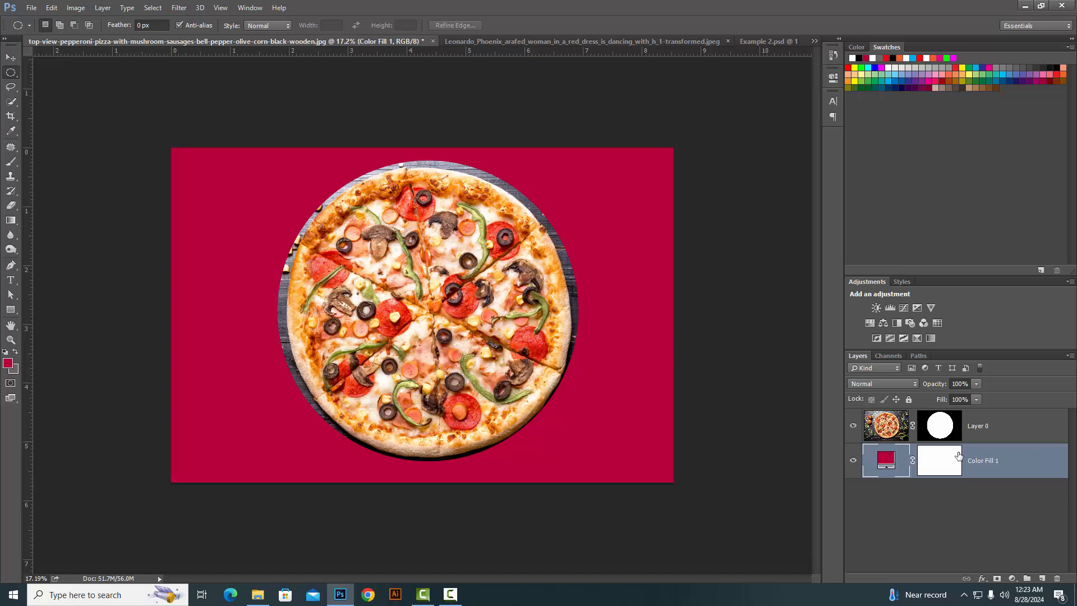
# Paint black on Layer 0's mask with a 200 px brush to hide the wood above the pizza's upper crust.
pyautogui.click(941, 426)
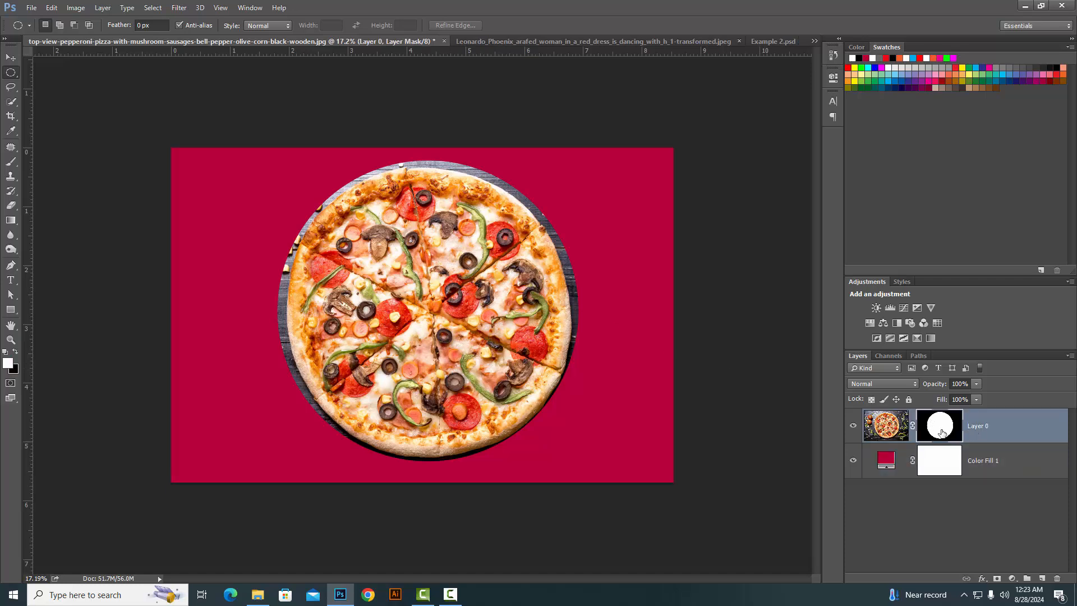
pyautogui.moveTo(473, 165); pyautogui.dragTo(516, 200)
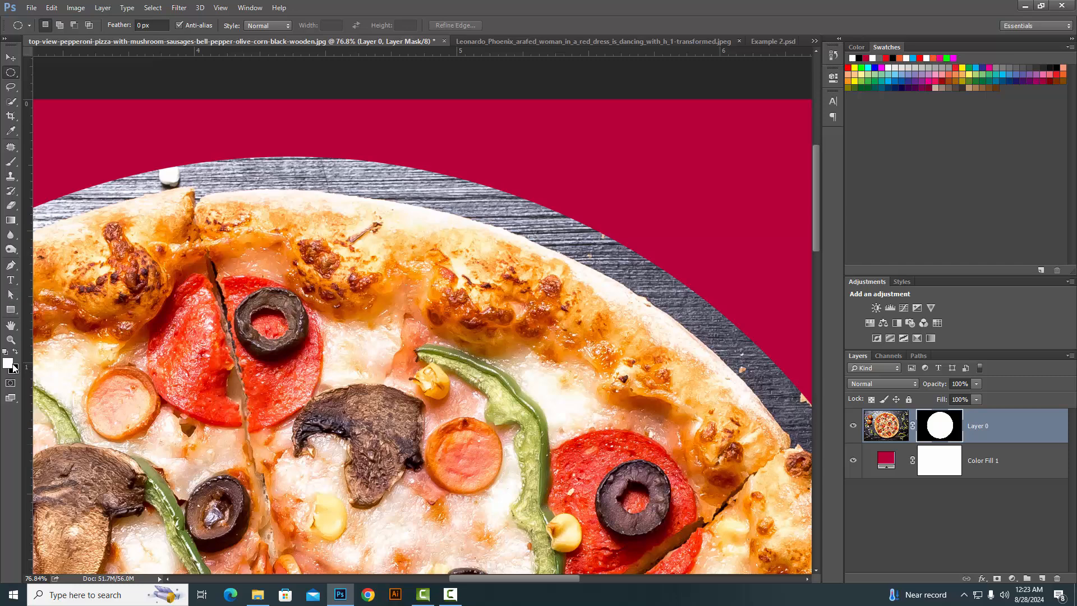
pyautogui.click(11, 162)
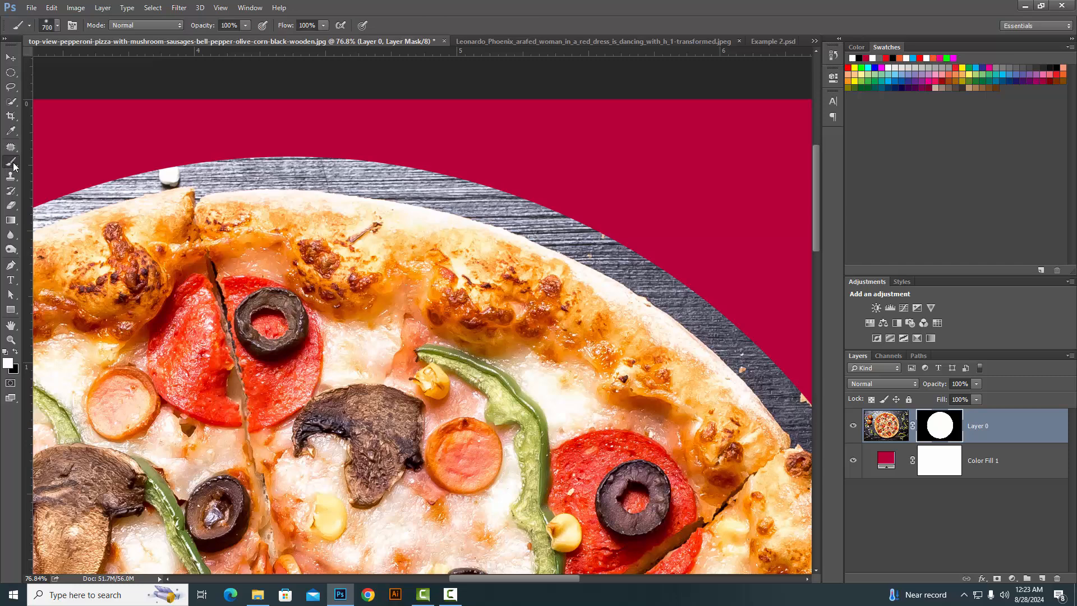
pyautogui.click(15, 354)
pyautogui.press('[')
pyautogui.press('[')
pyautogui.press('[')
pyautogui.press('[')
pyautogui.press('[')
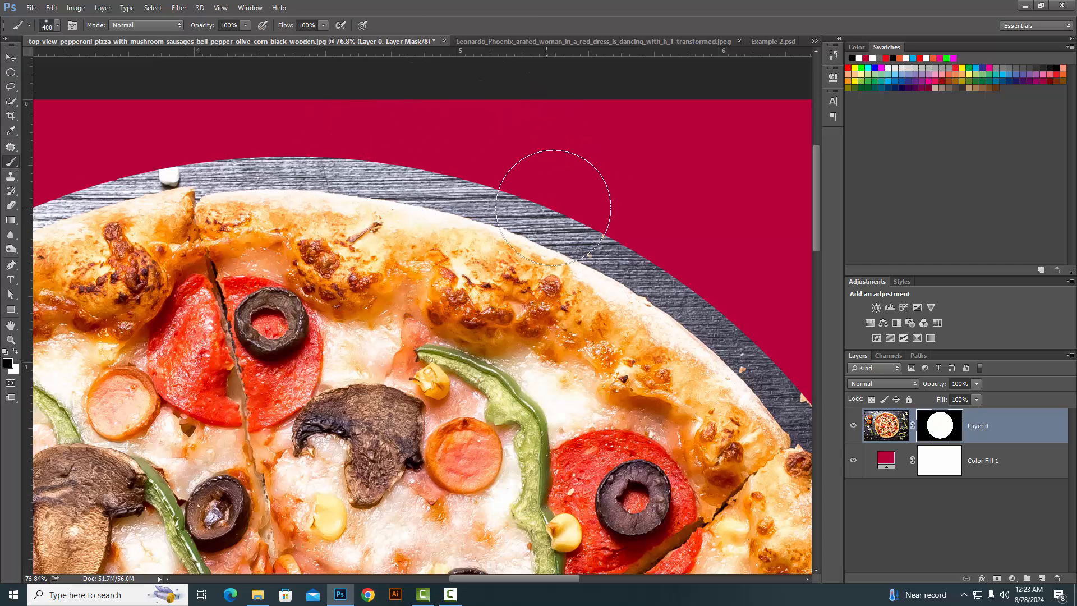
pyautogui.moveTo(591, 223)
pyautogui.mouseDown()
pyautogui.moveTo(548, 193)
pyautogui.moveTo(365, 164)
pyautogui.mouseUp()
# Reduce the brush to 125 px and paint the mask closely along the top crust to tighten its edge.
pyautogui.rightClick(468, 183)
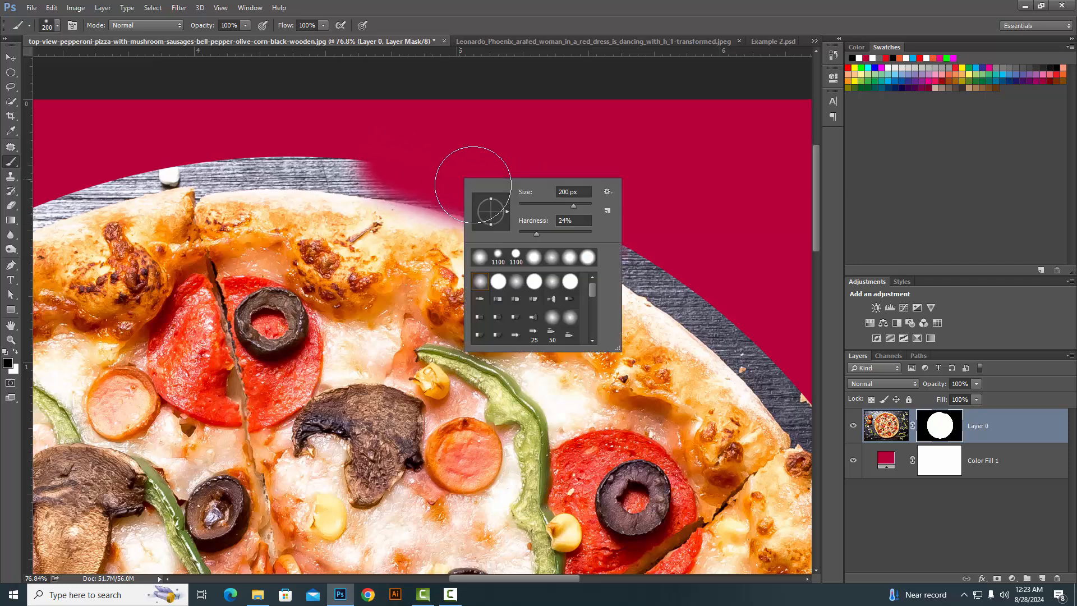
pyautogui.press('Return')
pyautogui.press('[')
pyautogui.press('[')
pyautogui.press('[')
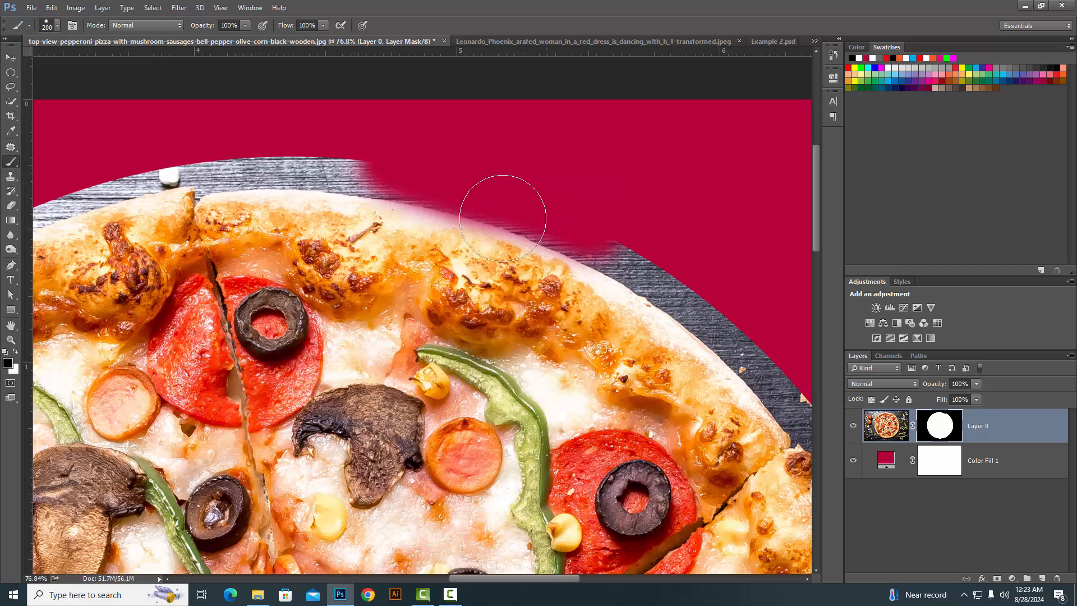
pyautogui.moveTo(373, 171)
pyautogui.mouseDown()
pyautogui.moveTo(187, 152)
pyautogui.moveTo(213, 161)
pyautogui.mouseUp()
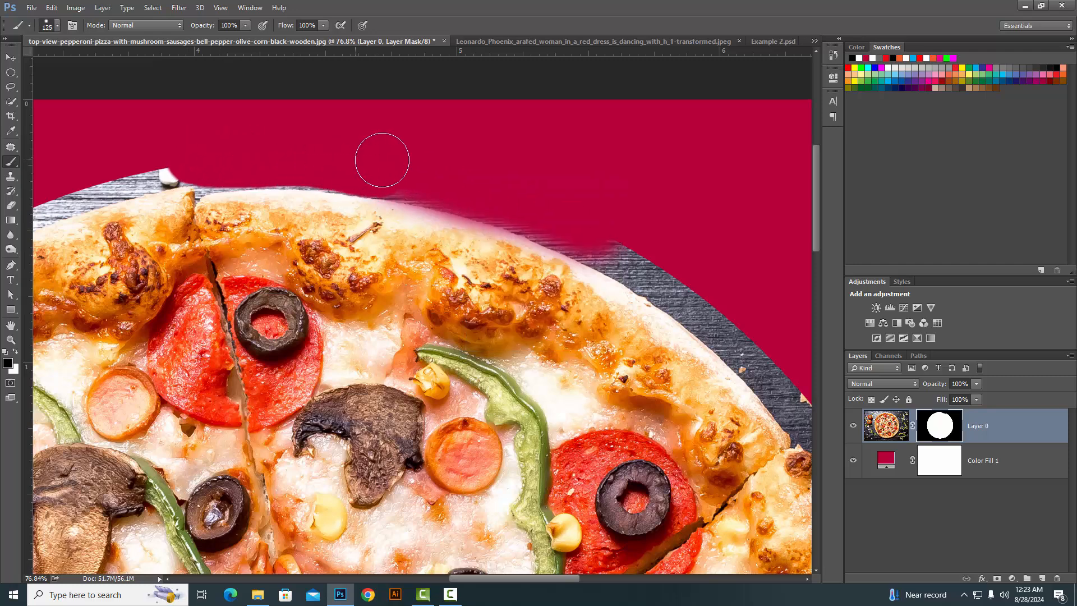
pyautogui.moveTo(382, 161)
pyautogui.mouseDown()
pyautogui.moveTo(404, 168)
pyautogui.moveTo(382, 176)
pyautogui.moveTo(630, 255)
pyautogui.mouseUp()
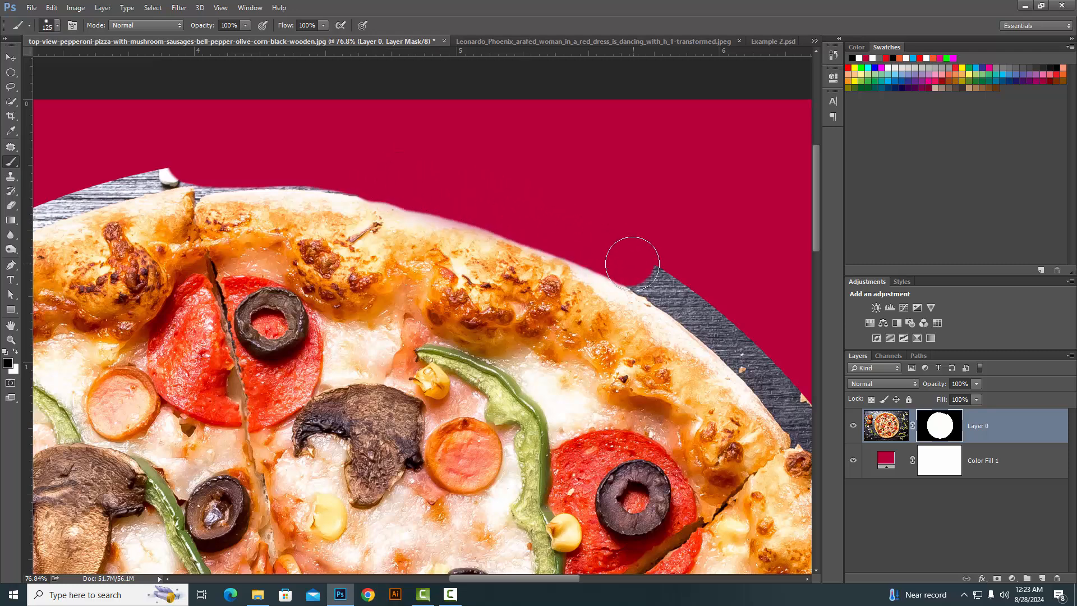
# Continue painting black on the mask along the upper-right crust to hide the remaining wood there.
pyautogui.scroll(-5, 574, 281)
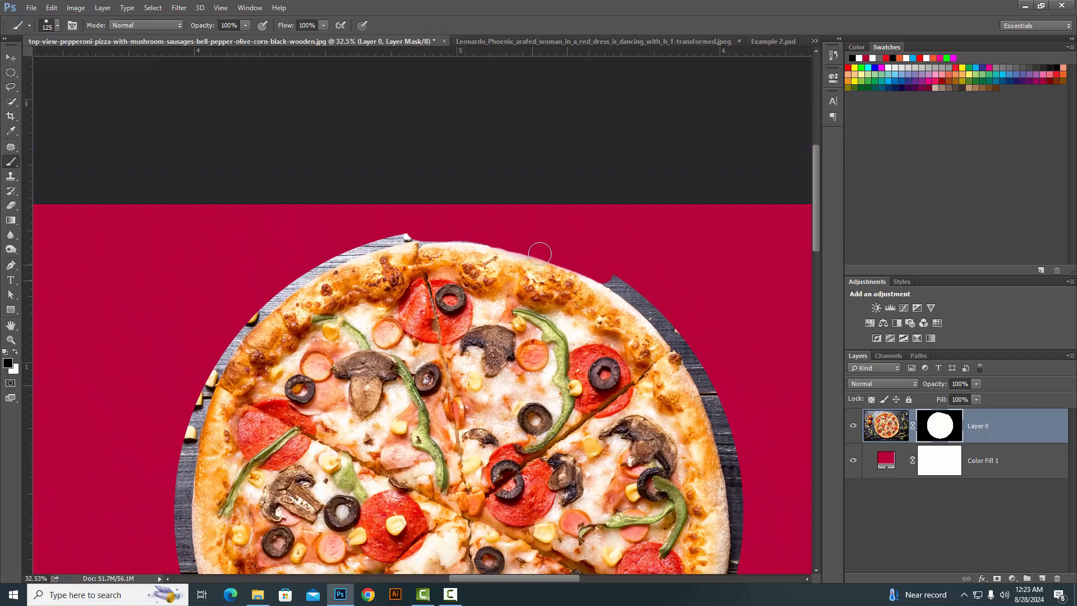
pyautogui.moveTo(697, 276); pyautogui.dragTo(469, 211)
pyautogui.scroll(4, 446, 204)
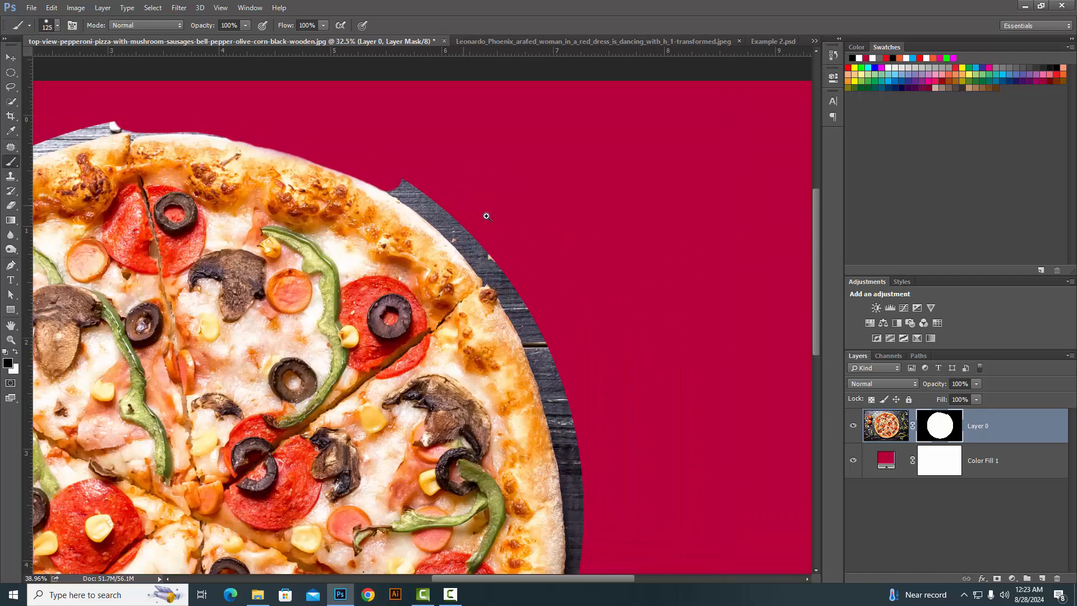
pyautogui.moveTo(361, 162)
pyautogui.mouseDown()
pyautogui.moveTo(455, 231)
pyautogui.moveTo(530, 311)
pyautogui.mouseUp()
pyautogui.moveTo(424, 214); pyautogui.dragTo(536, 314)
pyautogui.scroll(-3, 662, 326)
pyautogui.scroll(-4, 630, 304)
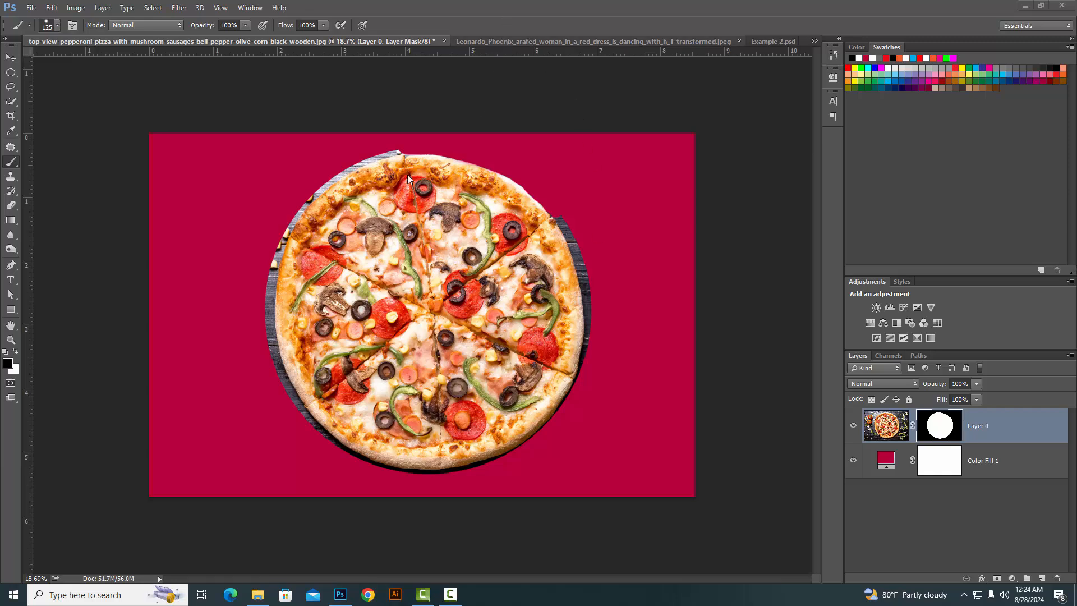
# Switch to the dancer image document and add a layer mask to the FLOW text layer.
pyautogui.click(517, 43)
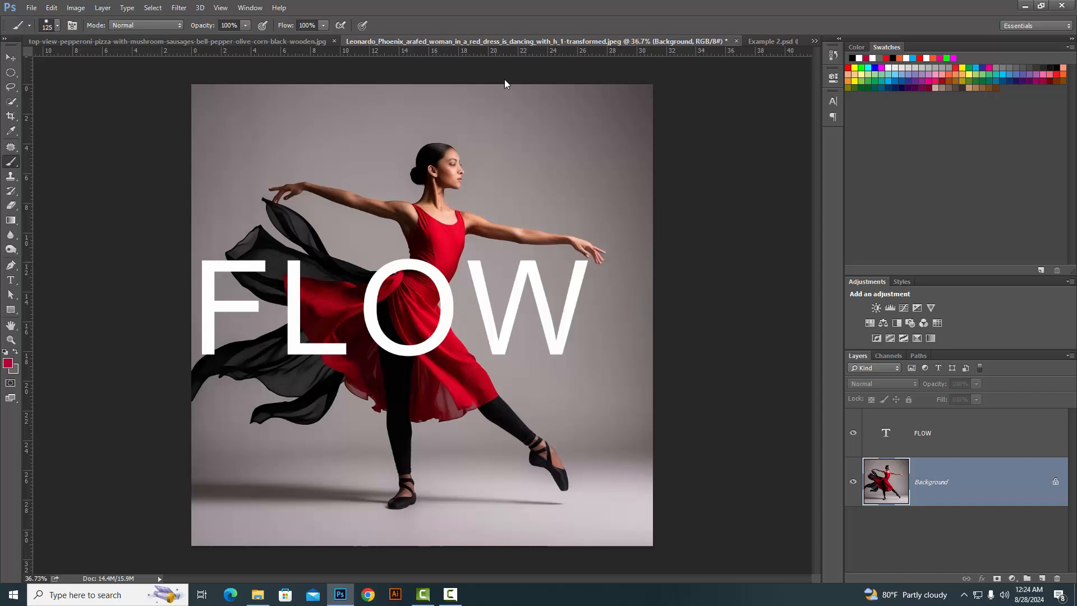
pyautogui.click(12, 281)
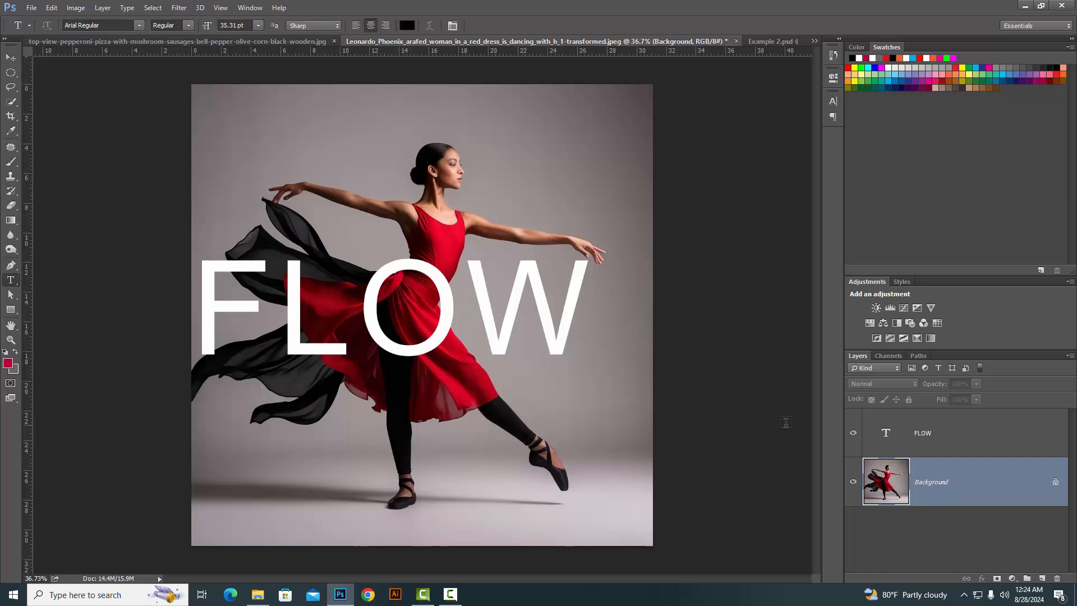
pyautogui.click(975, 449)
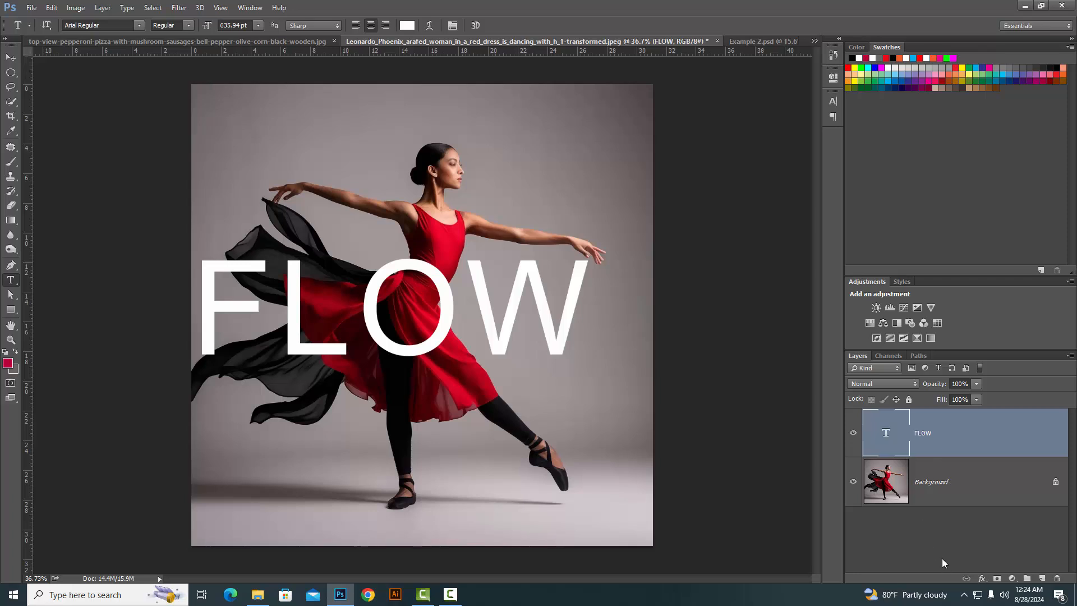
pyautogui.click(998, 579)
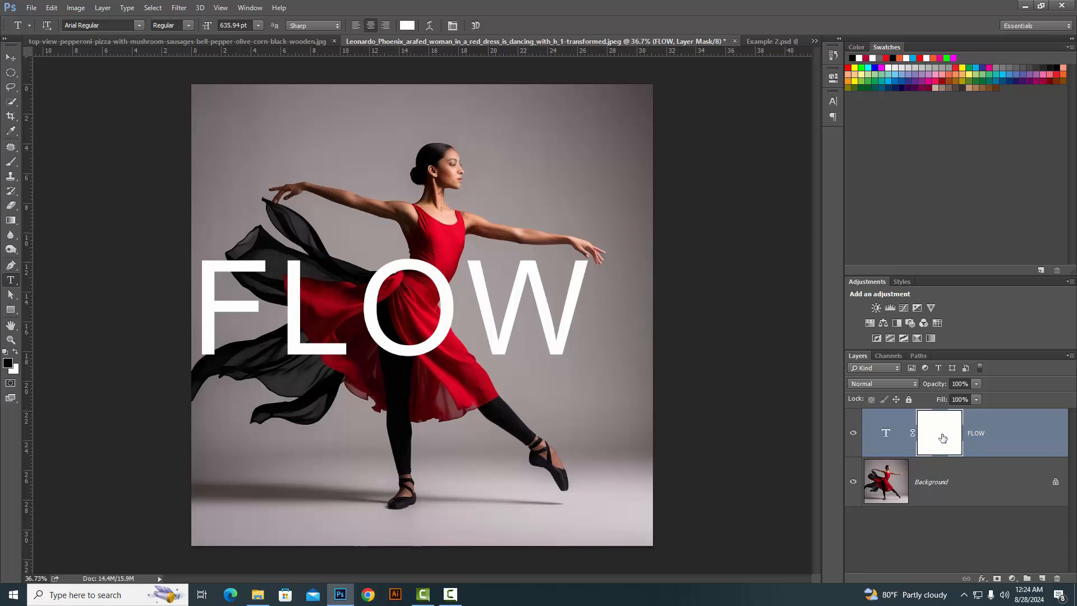
# Paint black on the FLOW mask with a 175 px brush to hide the O where it crosses the dancer's waist.
pyautogui.click(15, 165)
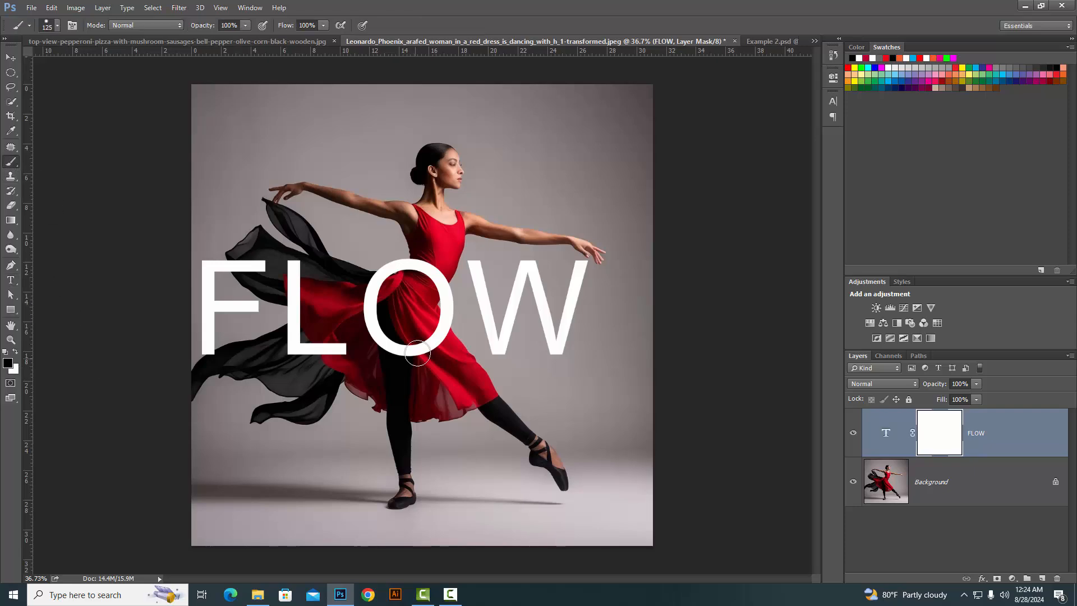
pyautogui.scroll(5, 412, 267)
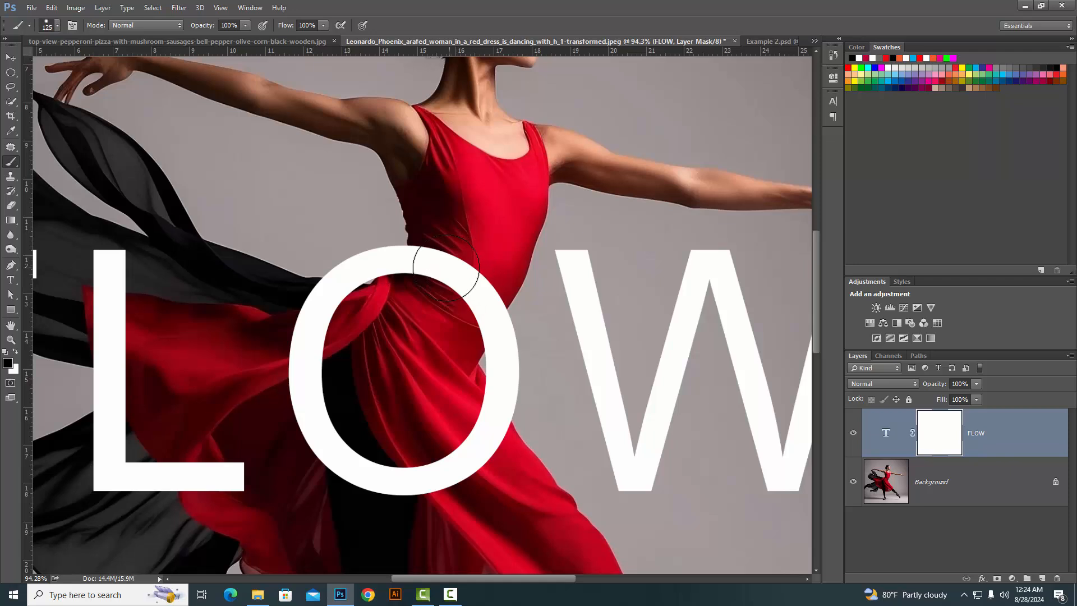
pyautogui.press(']')
pyautogui.press(']')
pyautogui.press(']')
pyautogui.click(459, 281)
pyautogui.press('[')
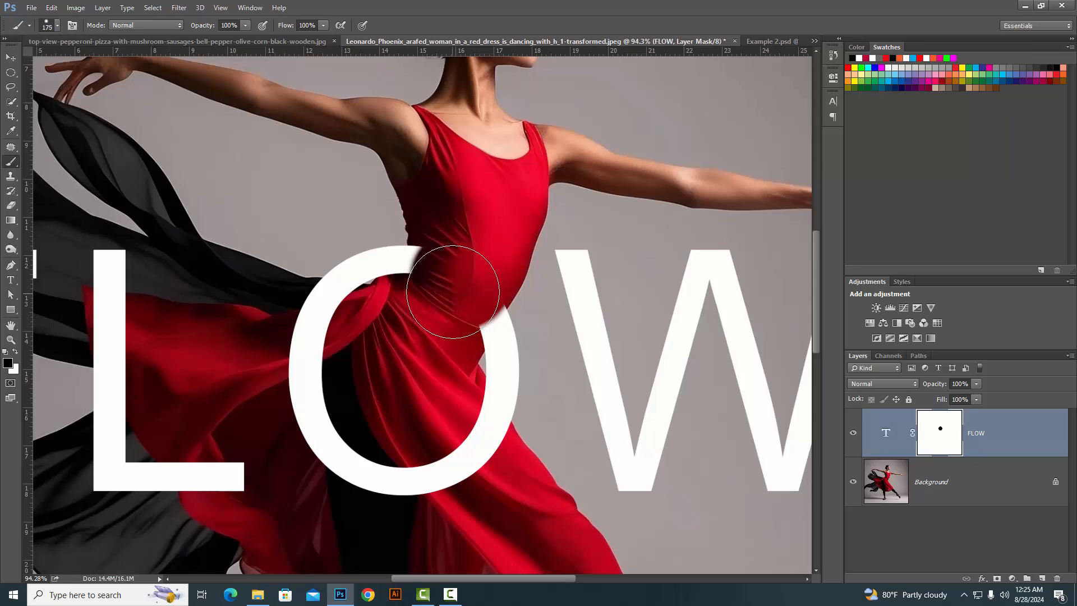
# Adjust the brush hardness to 39% and repaint the hidden part of the O over the waist with softer edges.
pyautogui.rightClick(458, 290)
pyautogui.press('Return')
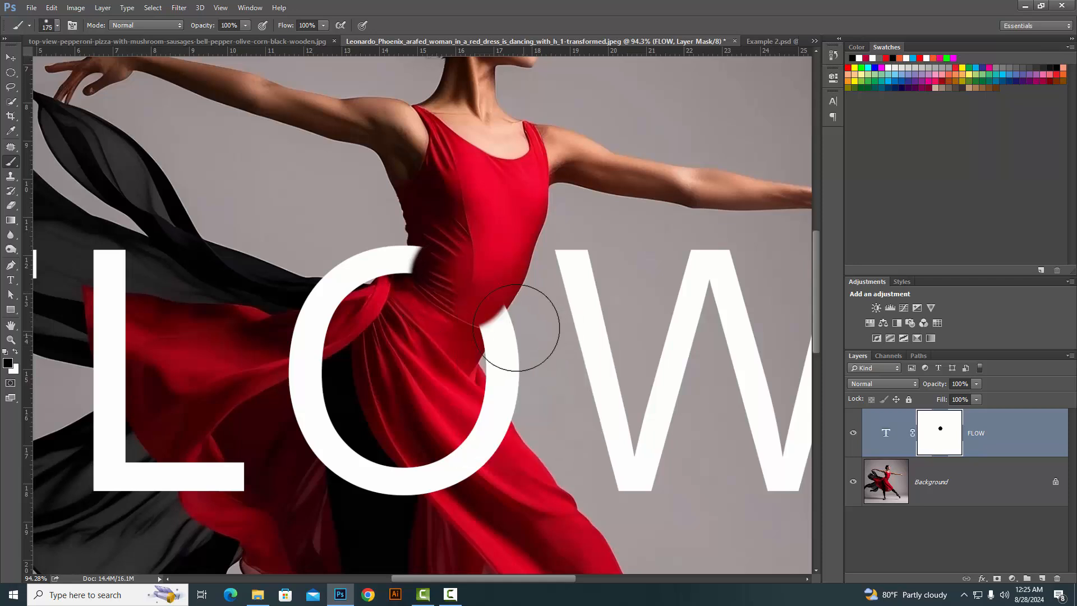
pyautogui.moveTo(446, 282)
pyautogui.mouseDown()
pyautogui.moveTo(452, 252)
pyautogui.moveTo(444, 277)
pyautogui.moveTo(462, 288)
pyautogui.moveTo(459, 311)
pyautogui.moveTo(445, 301)
pyautogui.moveTo(445, 313)
pyautogui.moveTo(457, 283)
pyautogui.mouseUp()
pyautogui.rightClick(467, 291)
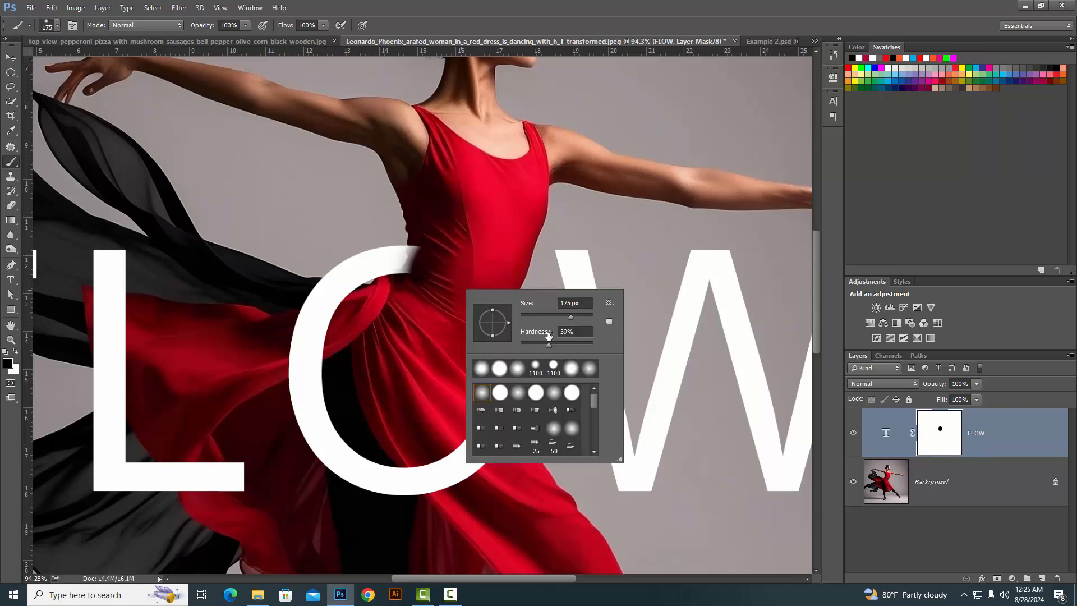
pyautogui.press('Return')
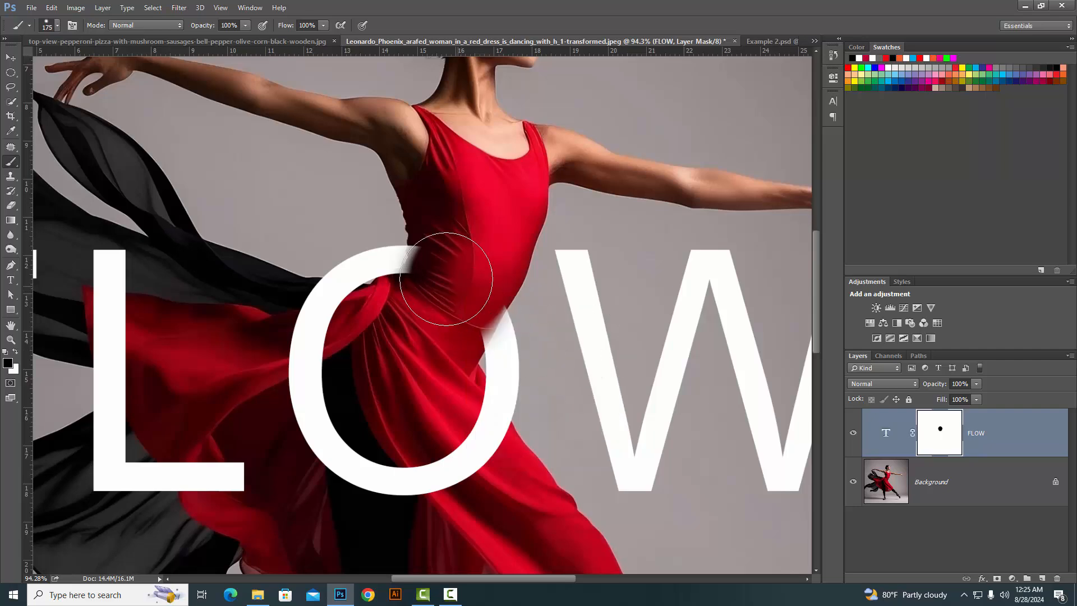
pyautogui.moveTo(410, 268); pyautogui.dragTo(457, 292)
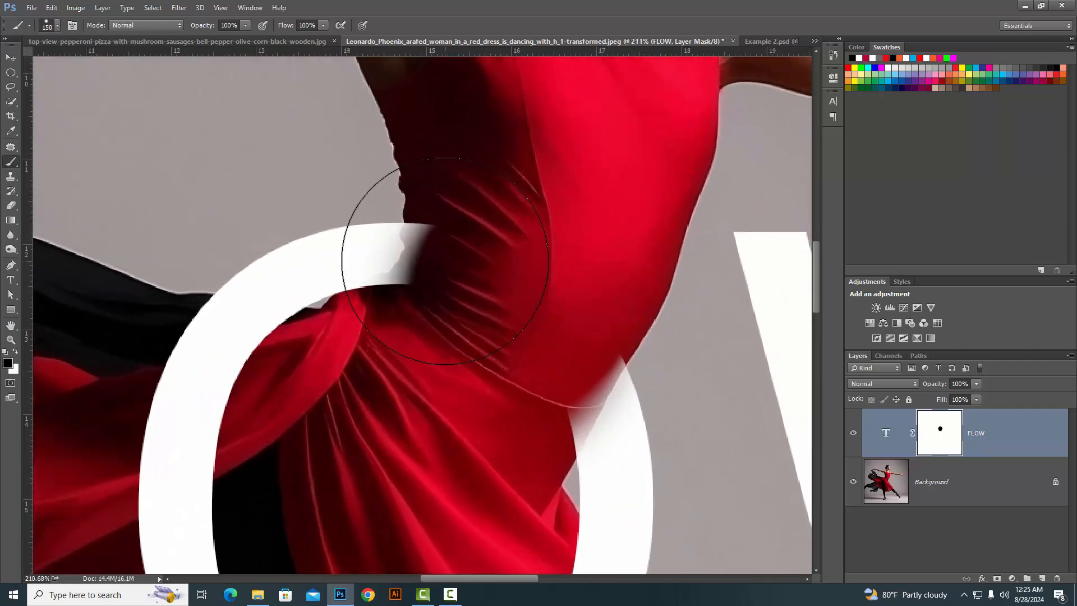
# Refine the FLOW mask with a 60 px brush, hiding the O's remnants up to both sides of the dancer's waist.
pyautogui.press('[')
pyautogui.press('[')
pyautogui.press('[')
pyautogui.press('[')
pyautogui.press('[')
pyautogui.press('[')
pyautogui.press('[')
pyautogui.moveTo(456, 228)
pyautogui.mouseDown()
pyautogui.moveTo(413, 301)
pyautogui.moveTo(442, 233)
pyautogui.moveTo(442, 249)
pyautogui.mouseUp()
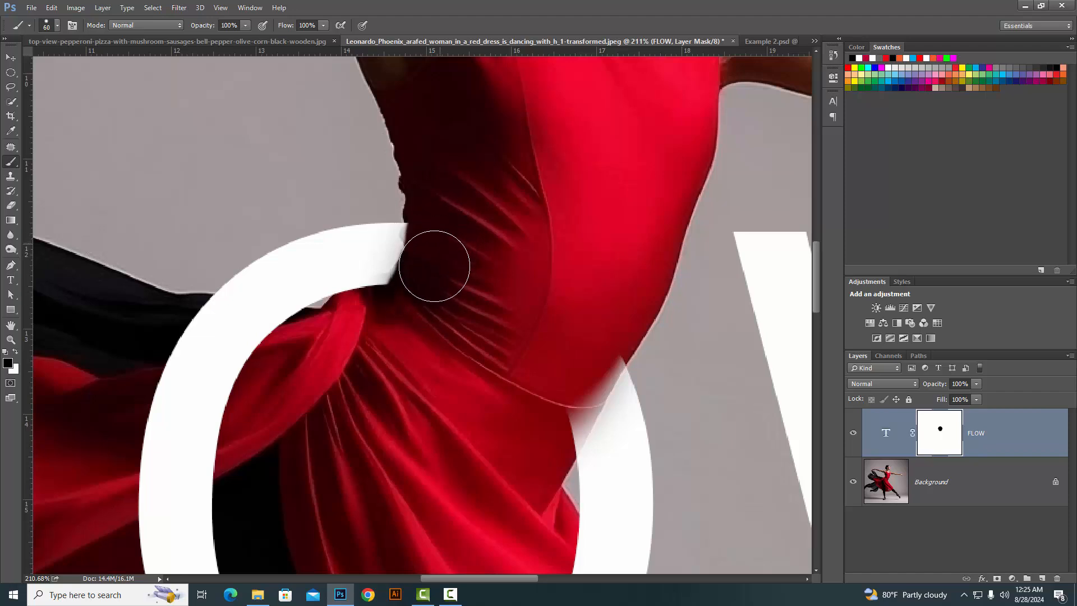
pyautogui.moveTo(594, 350); pyautogui.dragTo(542, 439)
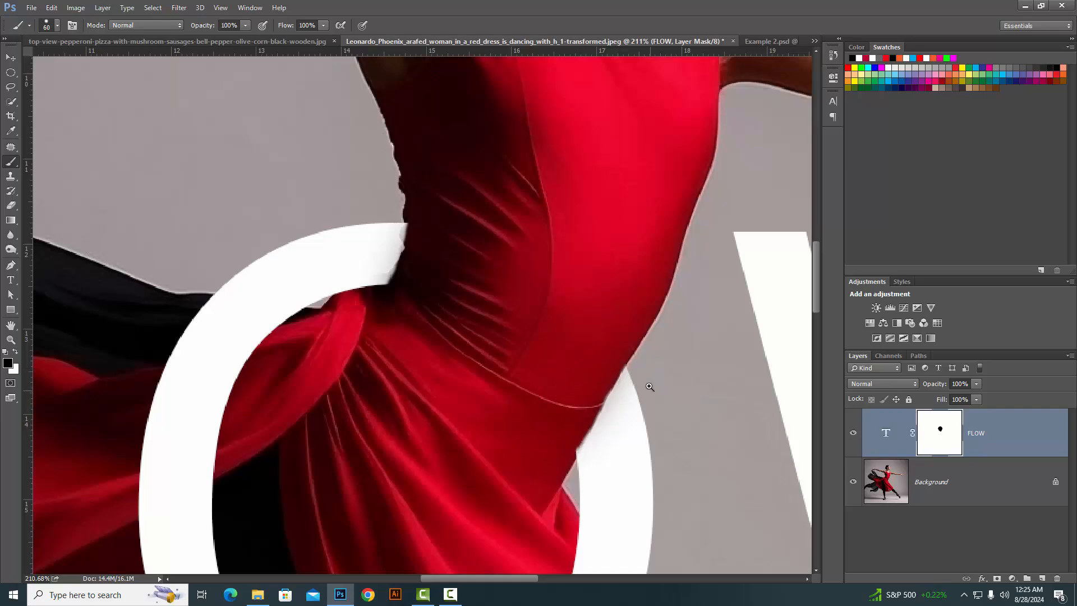
pyautogui.moveTo(649, 385); pyautogui.dragTo(572, 308)
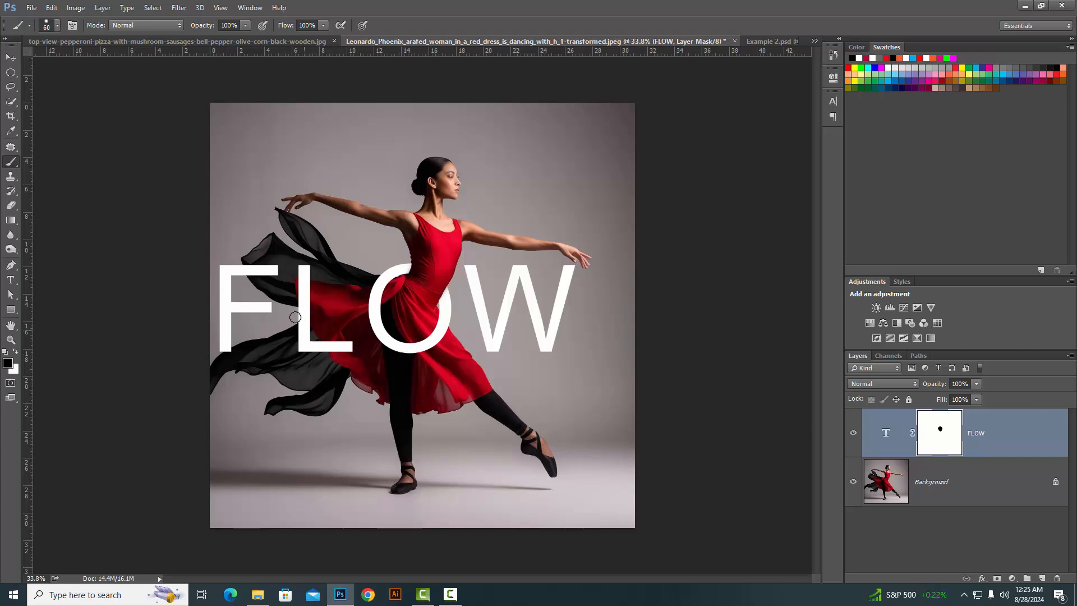
# Try to erase part of the letter L directly on the FLOW text layer with the Eraser, declining to rasterize the type.
pyautogui.click(11, 205)
pyautogui.press('[')
pyautogui.press('[')
pyautogui.press('[')
pyautogui.press('[')
pyautogui.press('[')
pyautogui.press('[')
pyautogui.press('[')
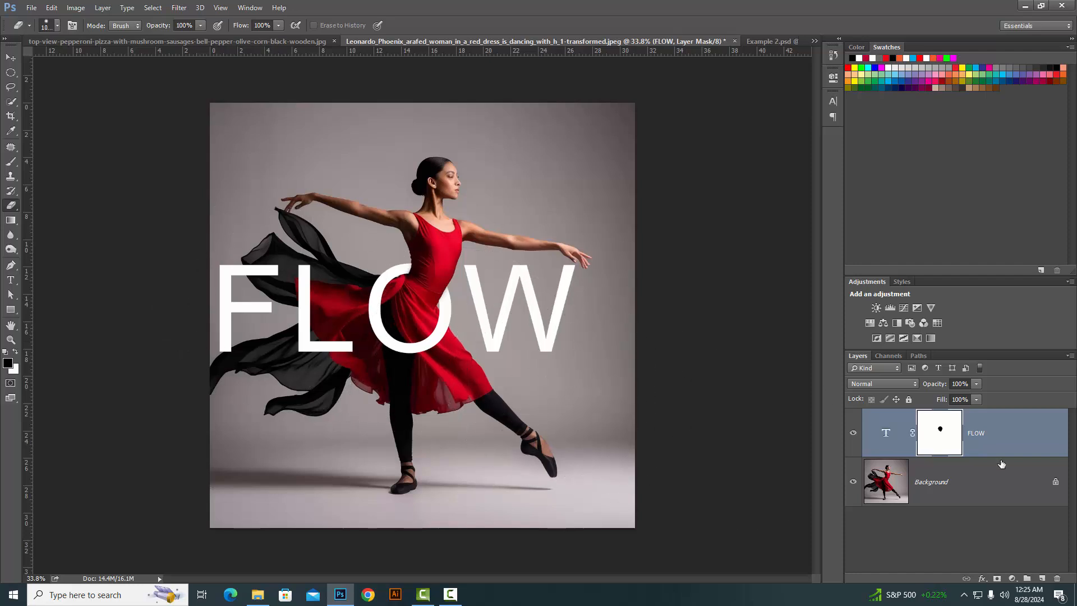
pyautogui.click(892, 433)
pyautogui.press('[')
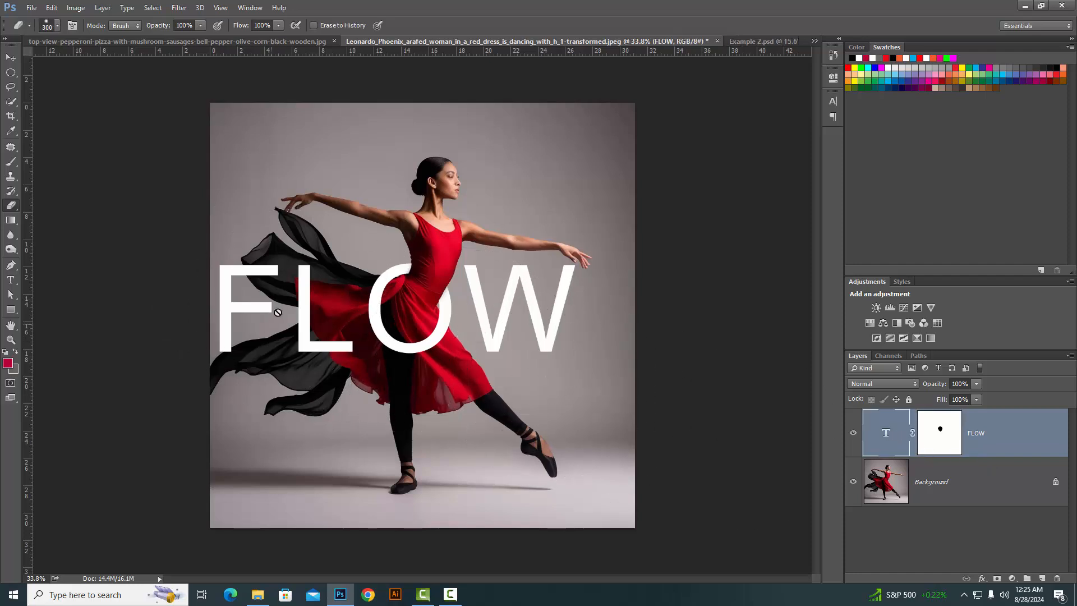
pyautogui.click(304, 295)
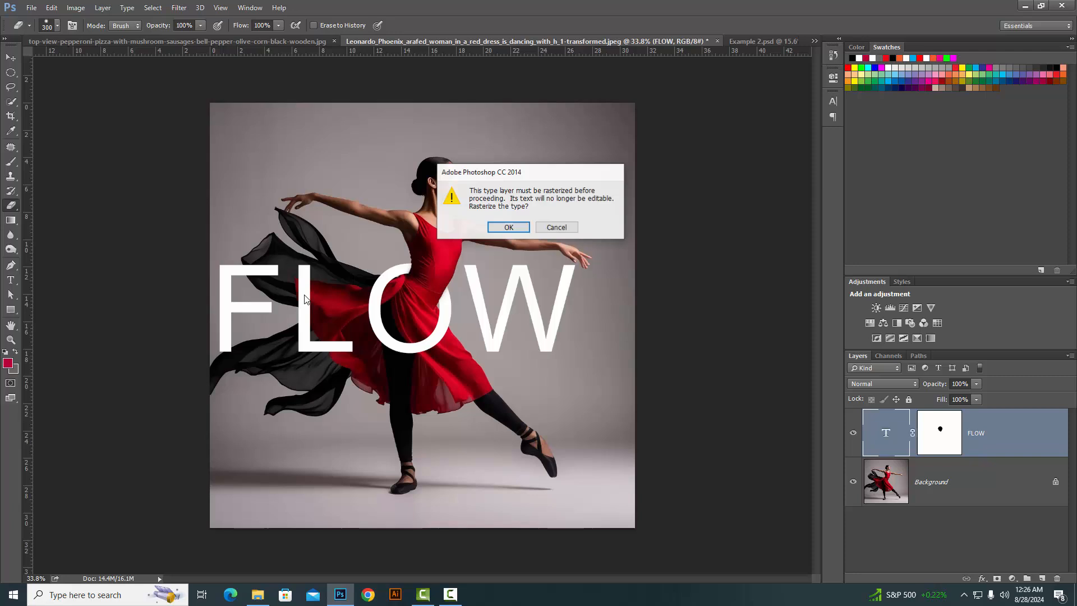
pyautogui.click(557, 227)
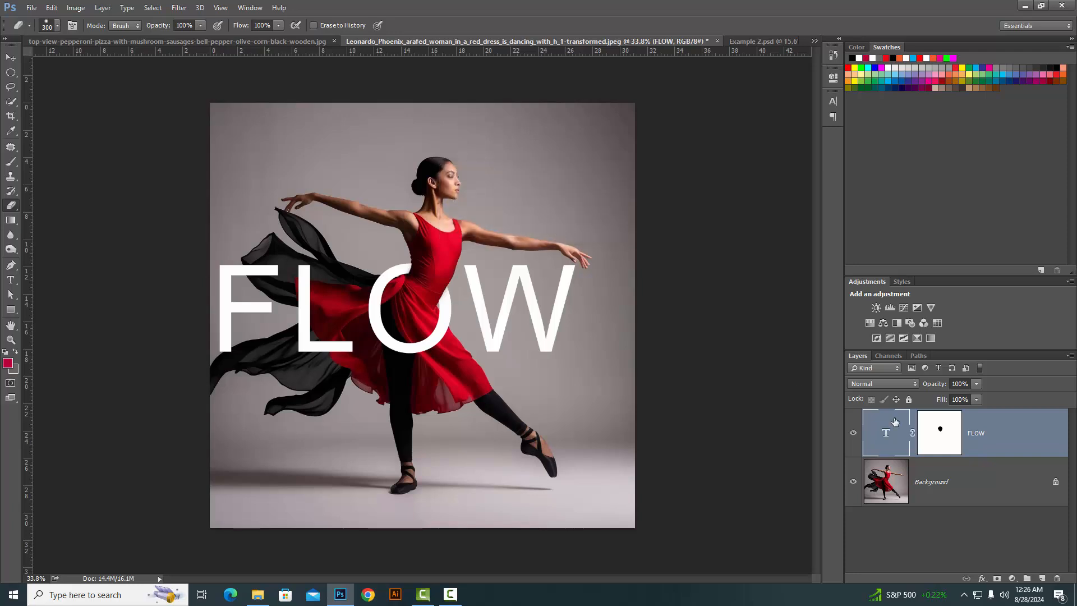
# Replace the O in the masked FLOW text with G and commit the edit.
pyautogui.click(934, 438)
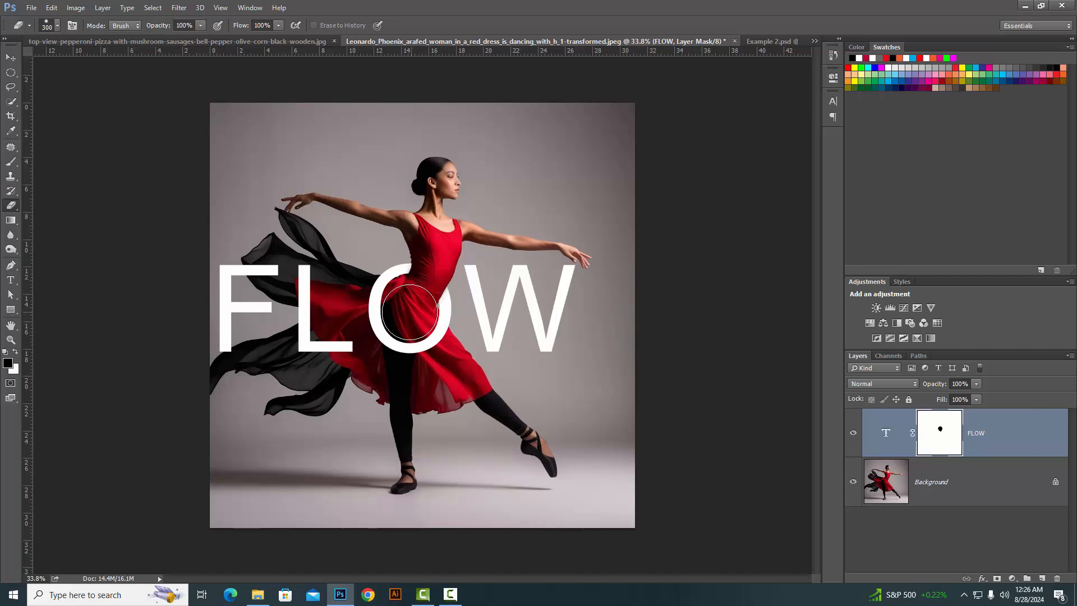
pyautogui.click(11, 279)
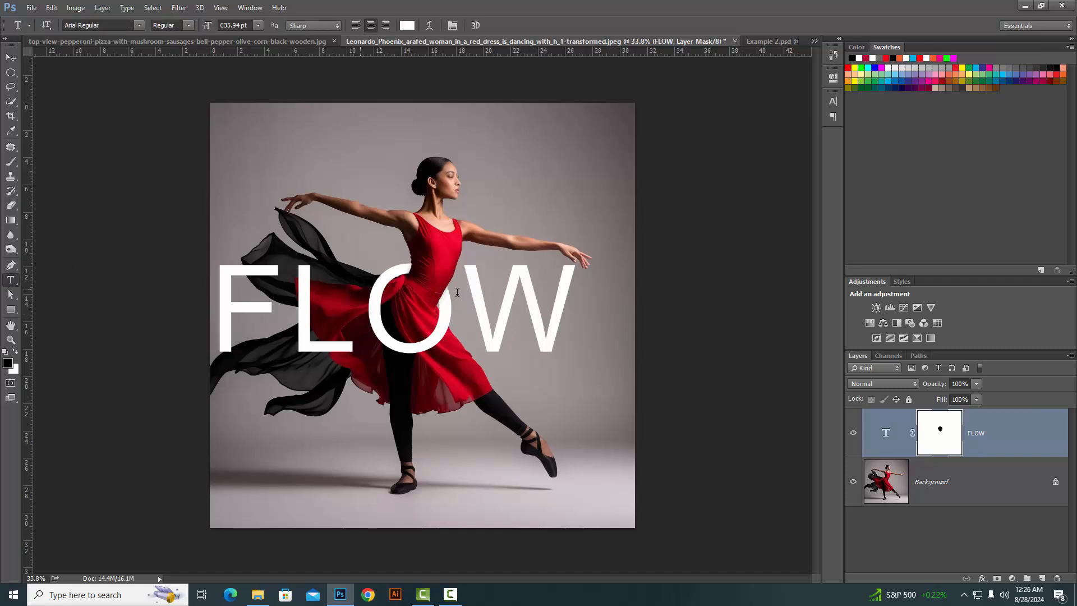
pyautogui.moveTo(435, 306); pyautogui.dragTo(394, 299)
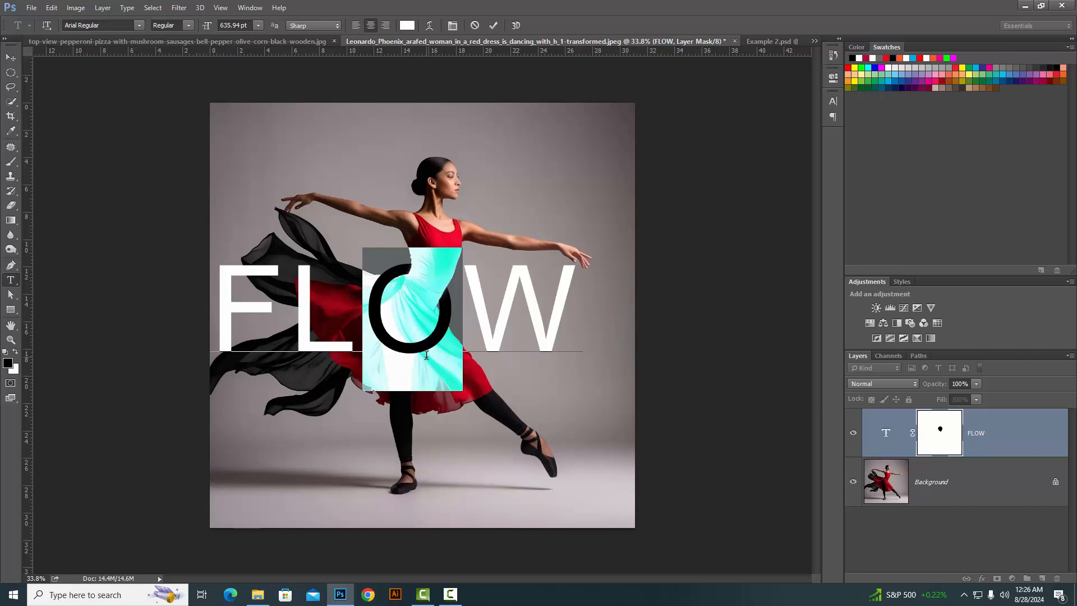
pyautogui.write('G')
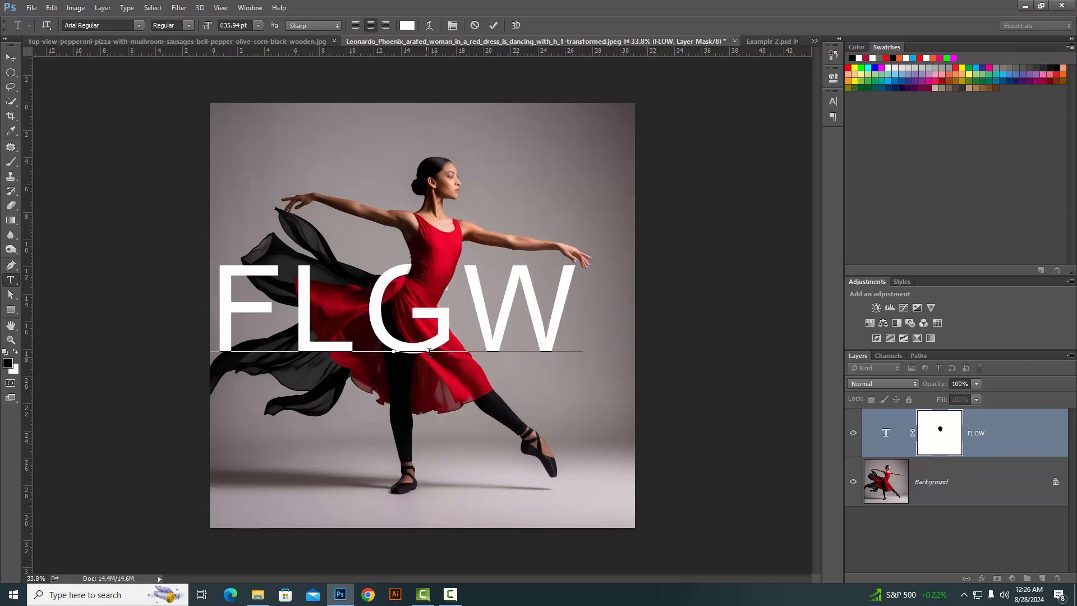
pyautogui.click(493, 25)
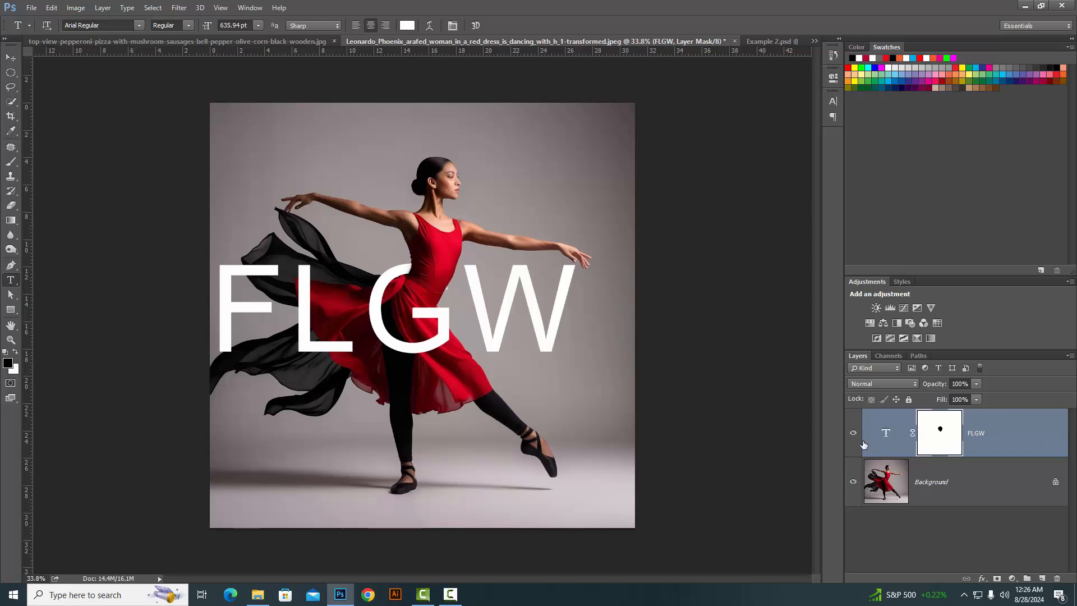
pyautogui.click(10, 57)
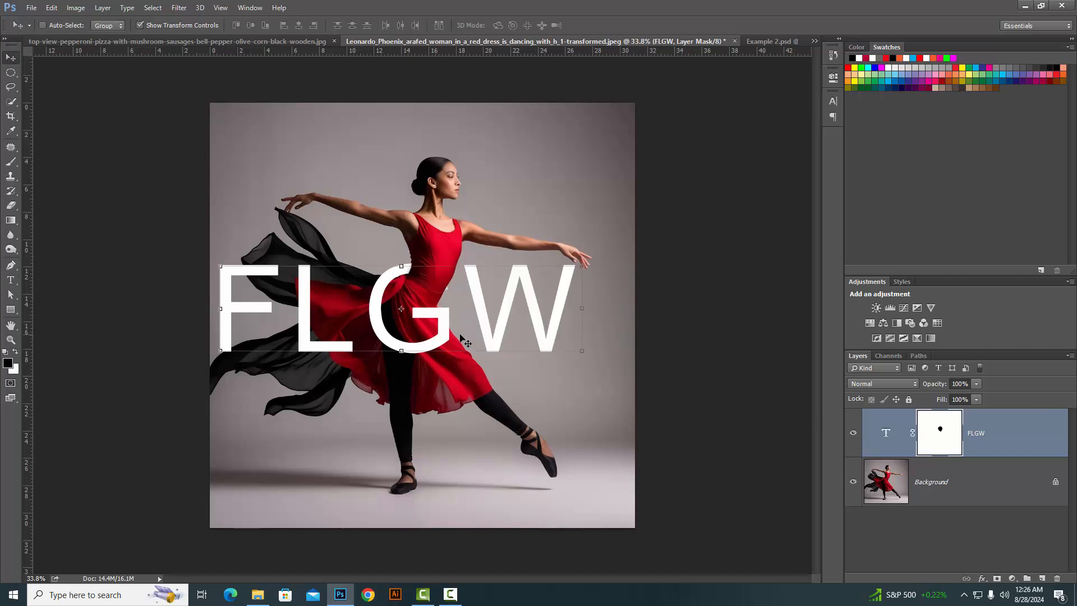
# Try moving the FLGW text together with its linked mask and return both to their original position.
pyautogui.moveTo(426, 337); pyautogui.dragTo(470, 352)
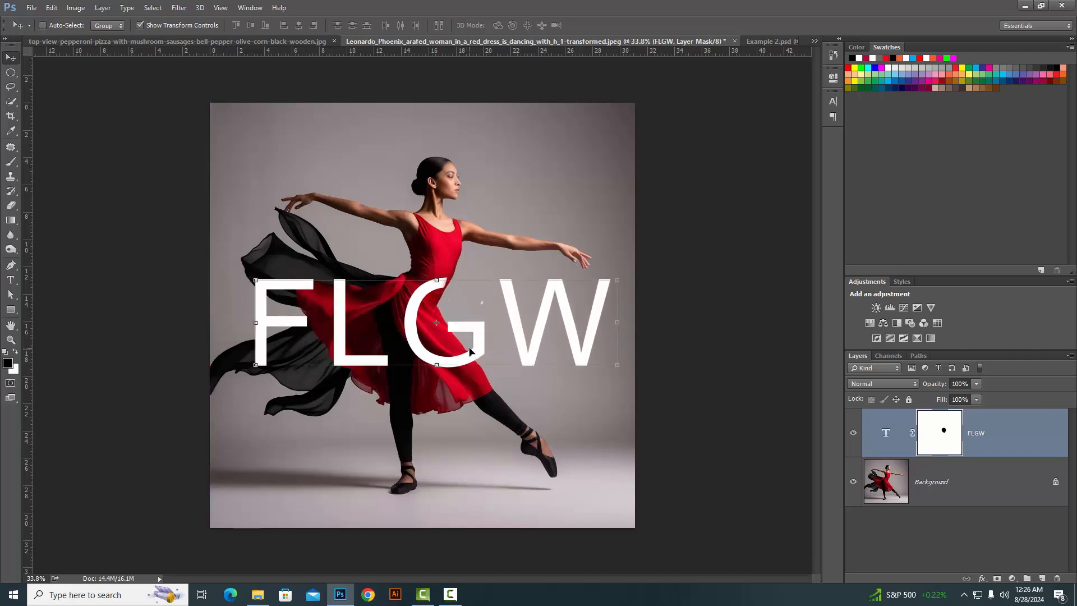
pyautogui.press('ctrl')
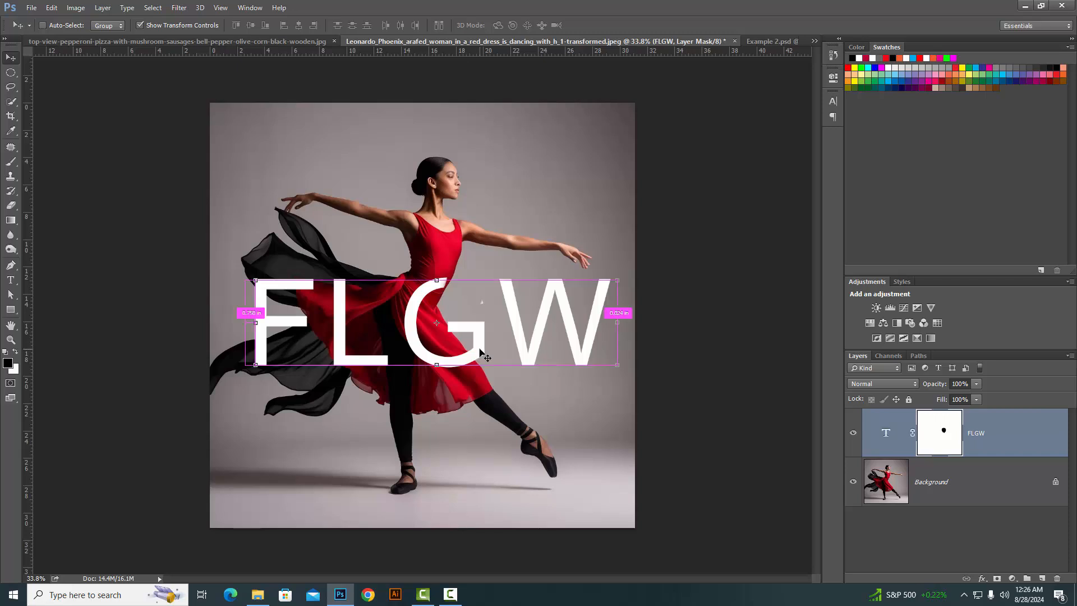
pyautogui.hotkey('ctrl', 'z')
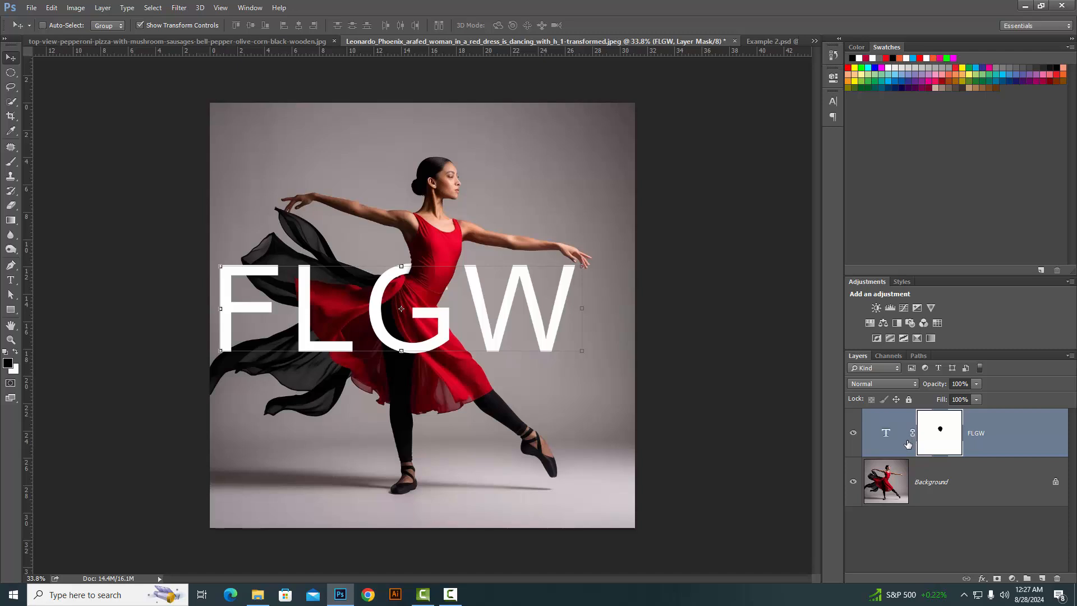
pyautogui.click(885, 434)
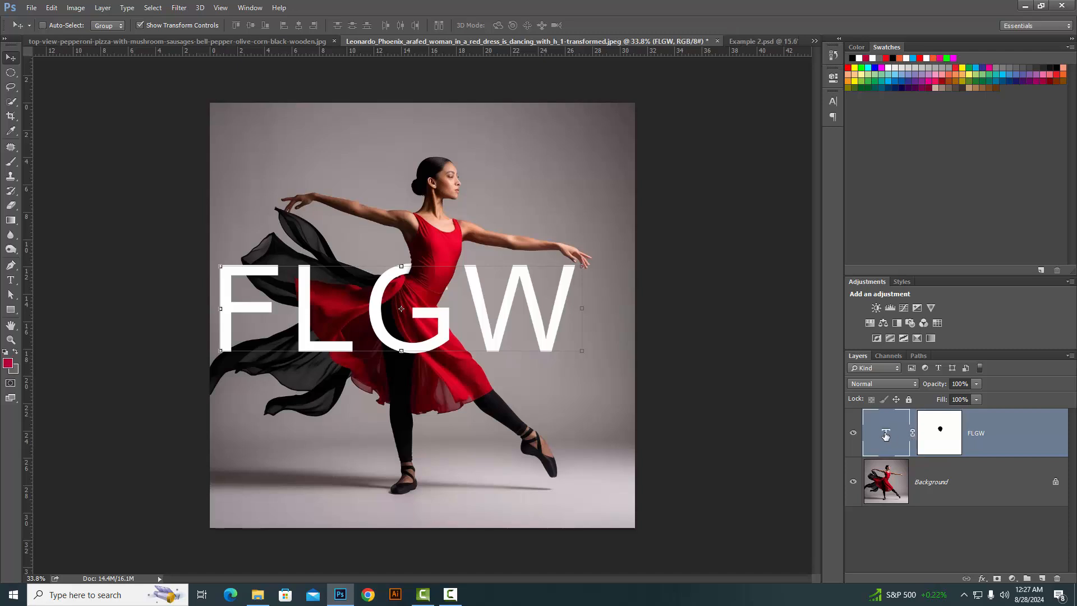
pyautogui.click(945, 446)
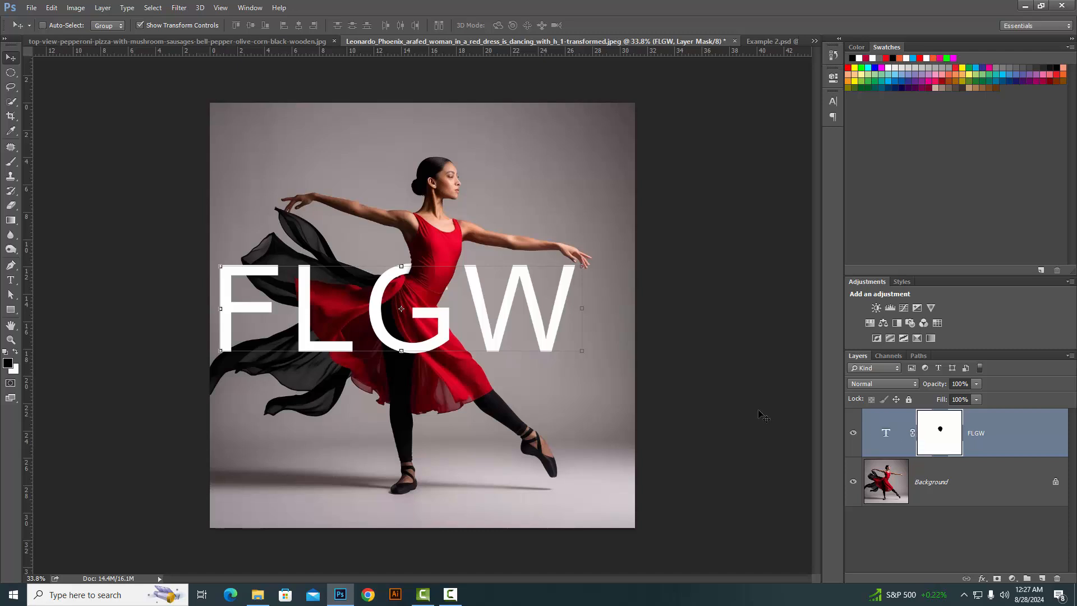
pyautogui.moveTo(499, 329); pyautogui.dragTo(520, 325)
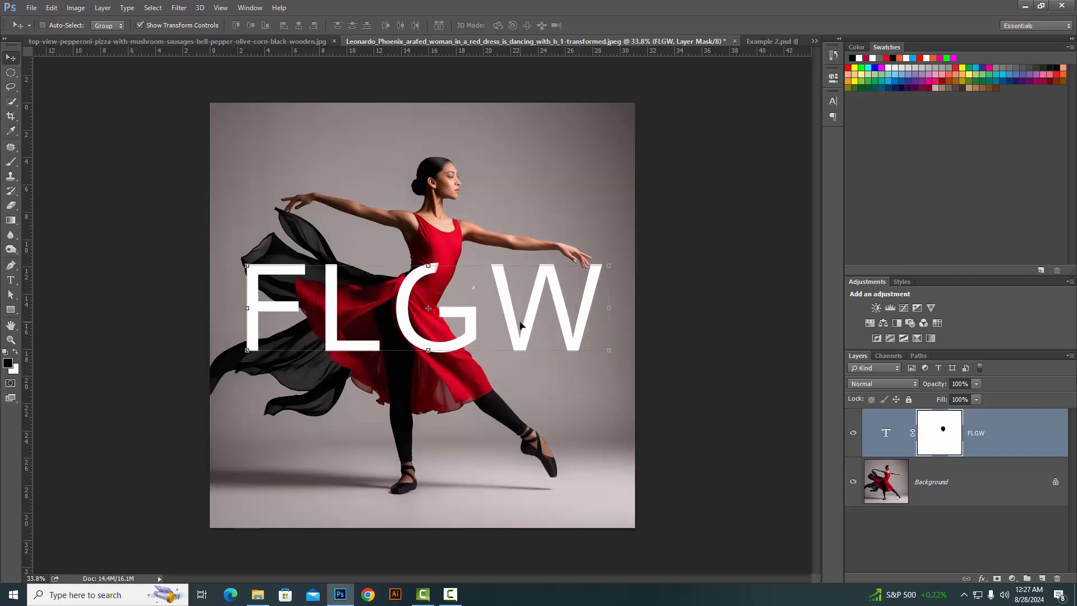
pyautogui.moveTo(521, 326); pyautogui.dragTo(493, 327)
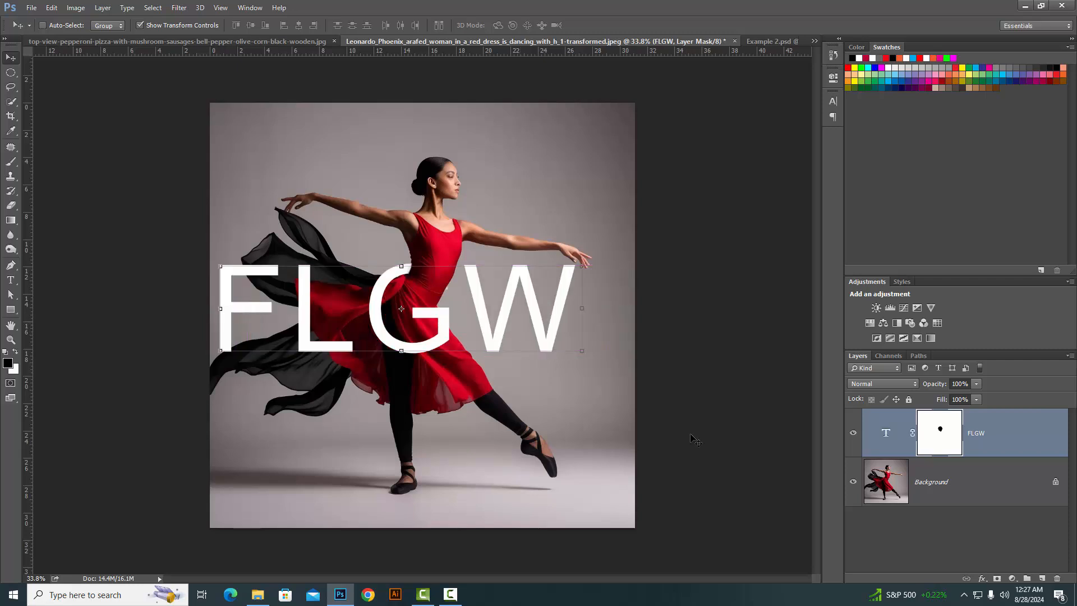
# Unlink the mask from the FLGW text and move the text alone far to the right and back, with the G behind the dancer's waist.
pyautogui.click(913, 437)
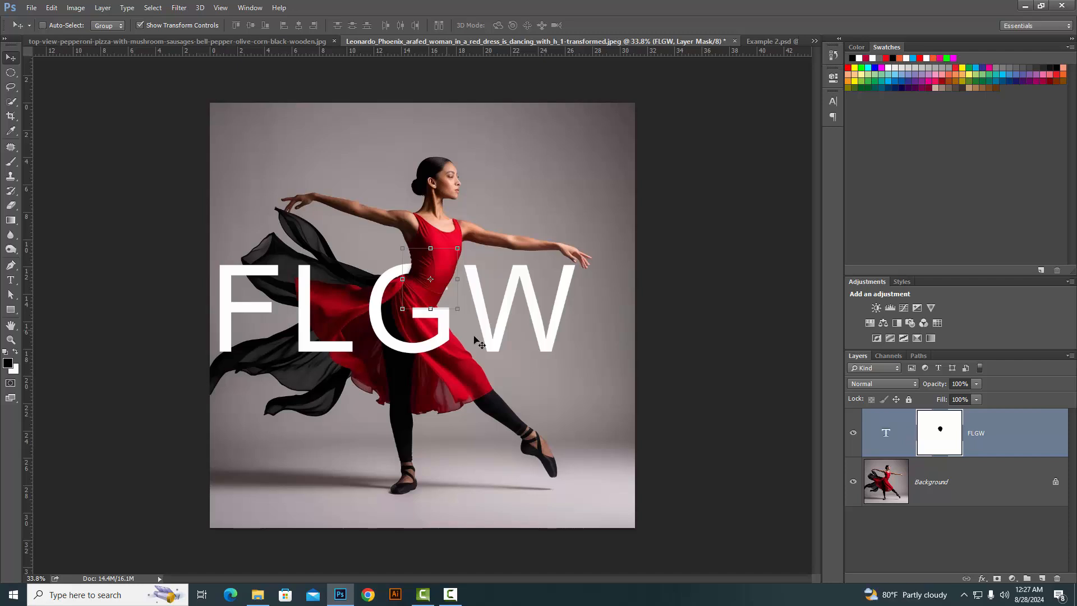
pyautogui.click(887, 437)
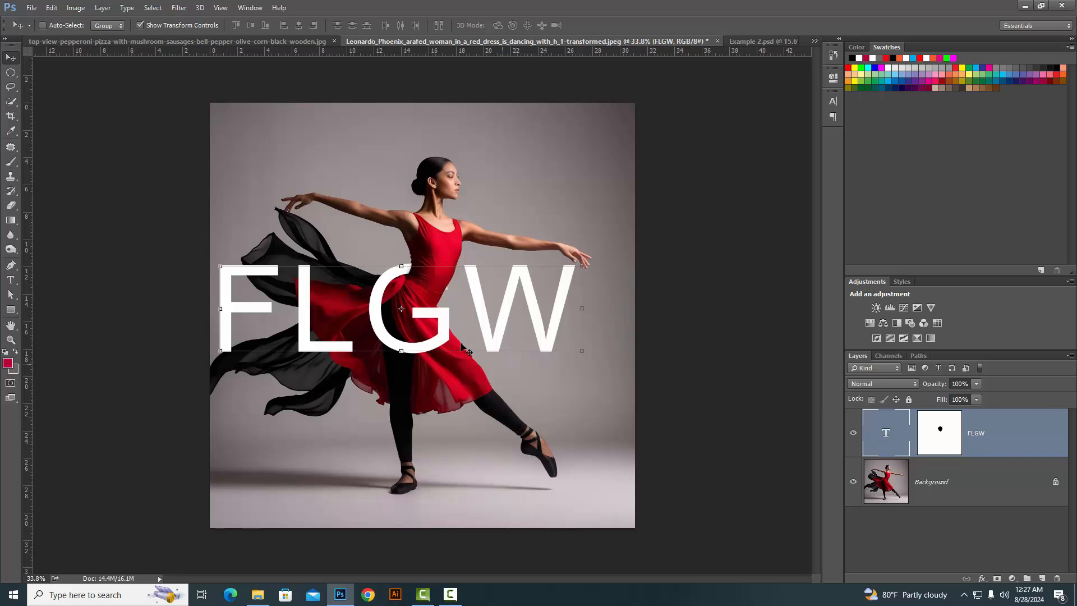
pyautogui.moveTo(446, 332); pyautogui.dragTo(621, 333)
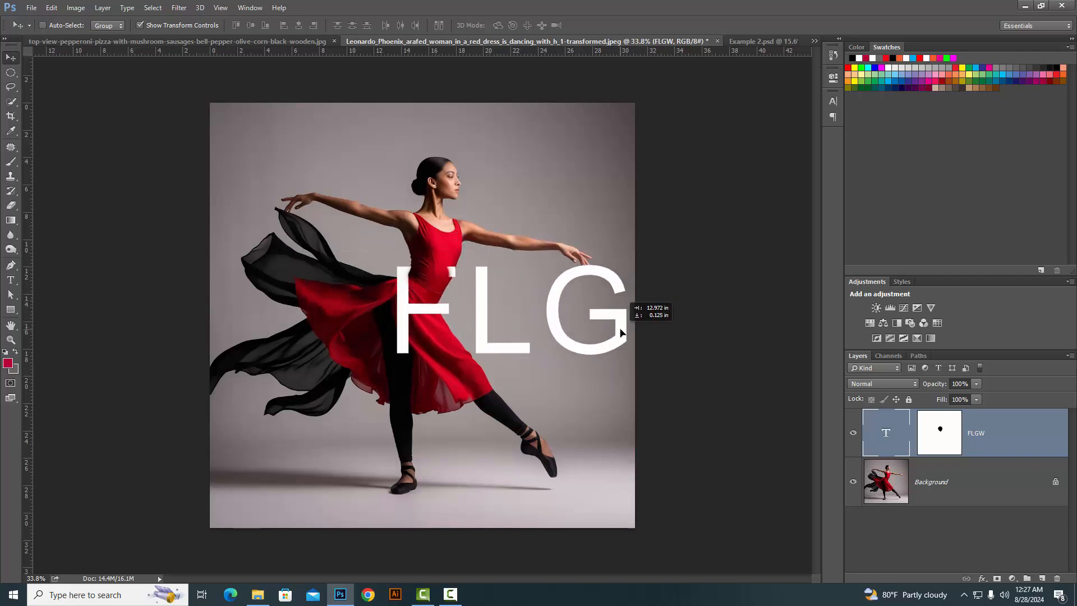
pyautogui.moveTo(555, 329); pyautogui.dragTo(553, 332)
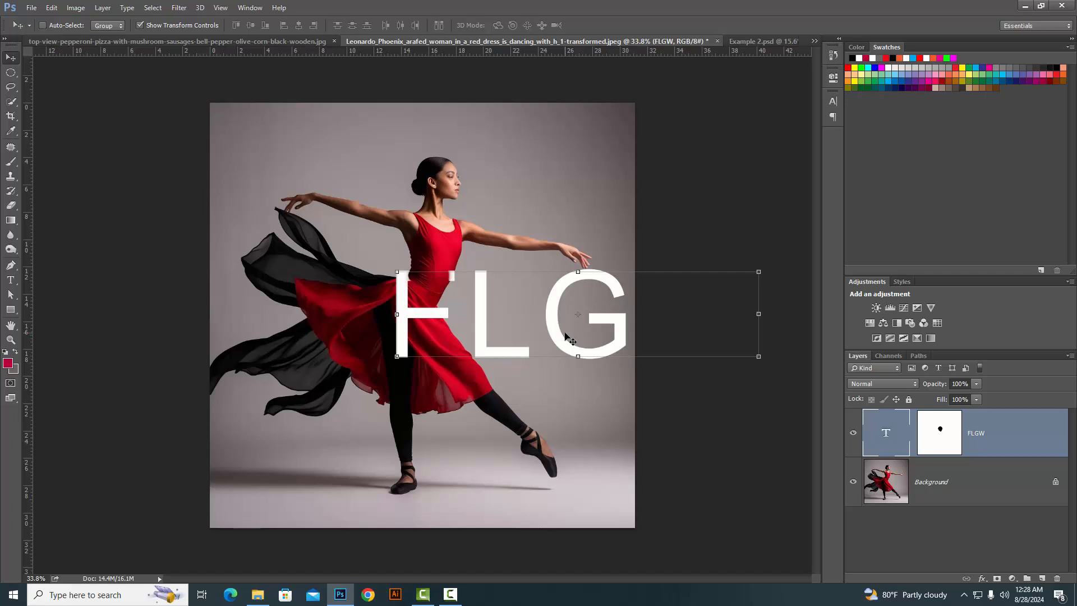
pyautogui.moveTo(564, 337); pyautogui.dragTo(401, 333)
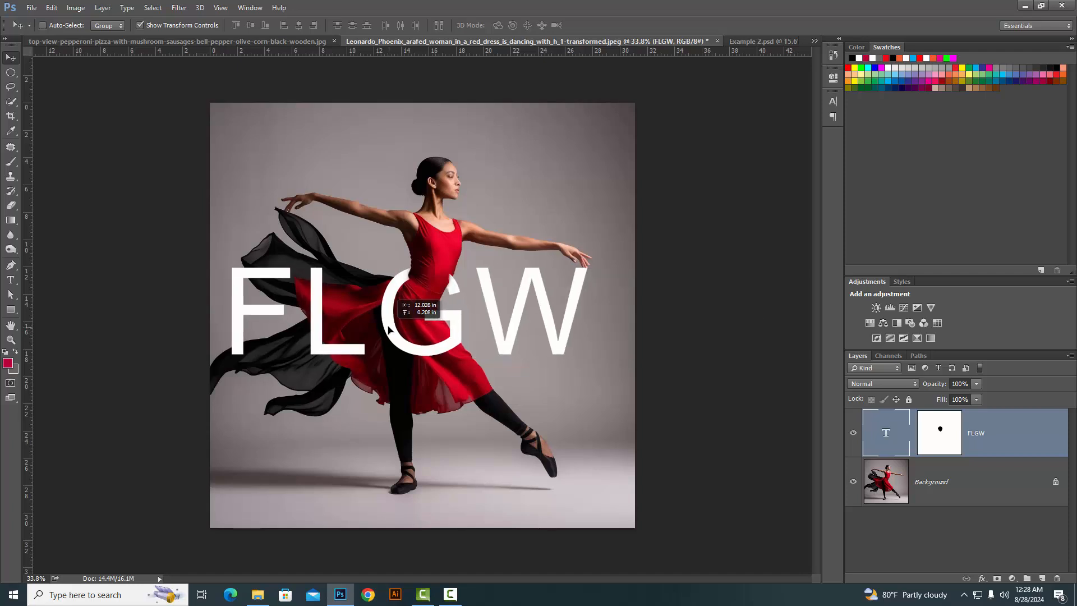
# In Example 2.psd, add a layer mask to Layer 0 from the selection of the woman and invert the mask.
pyautogui.click(752, 43)
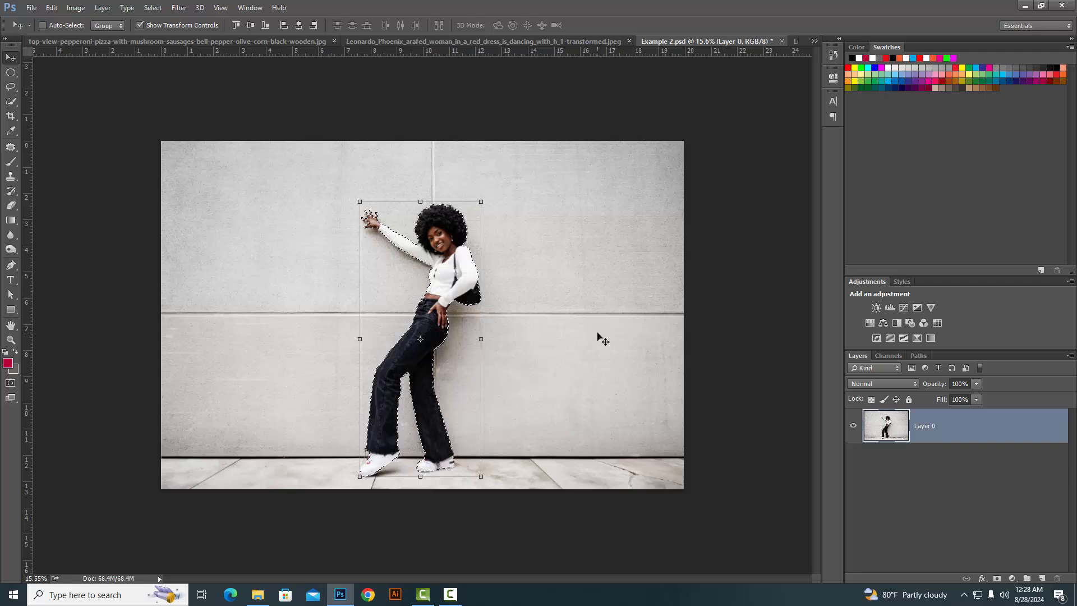
pyautogui.click(8, 102)
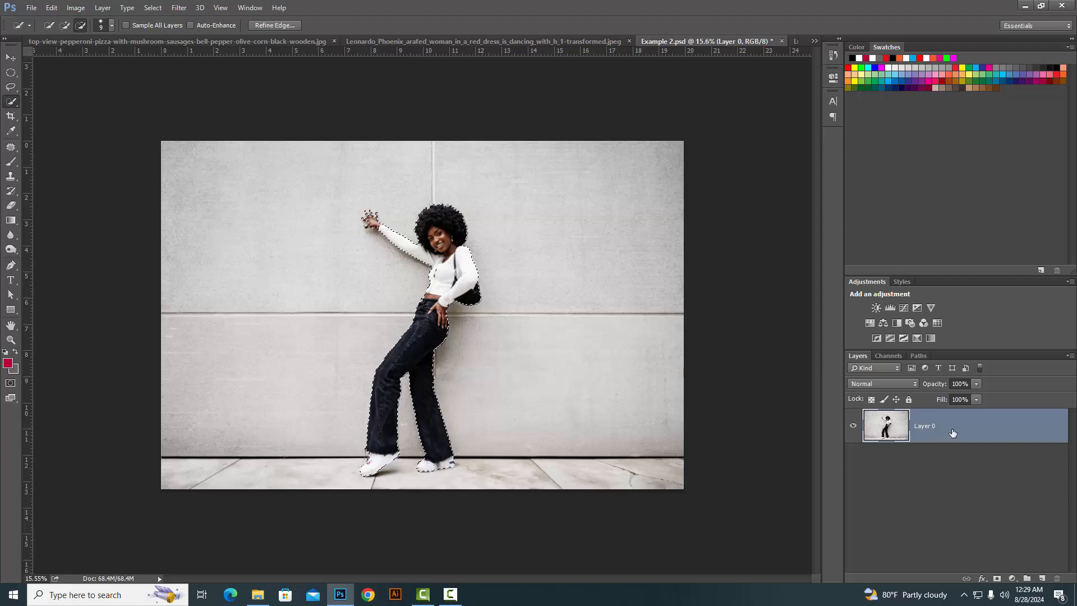
pyautogui.click(999, 578)
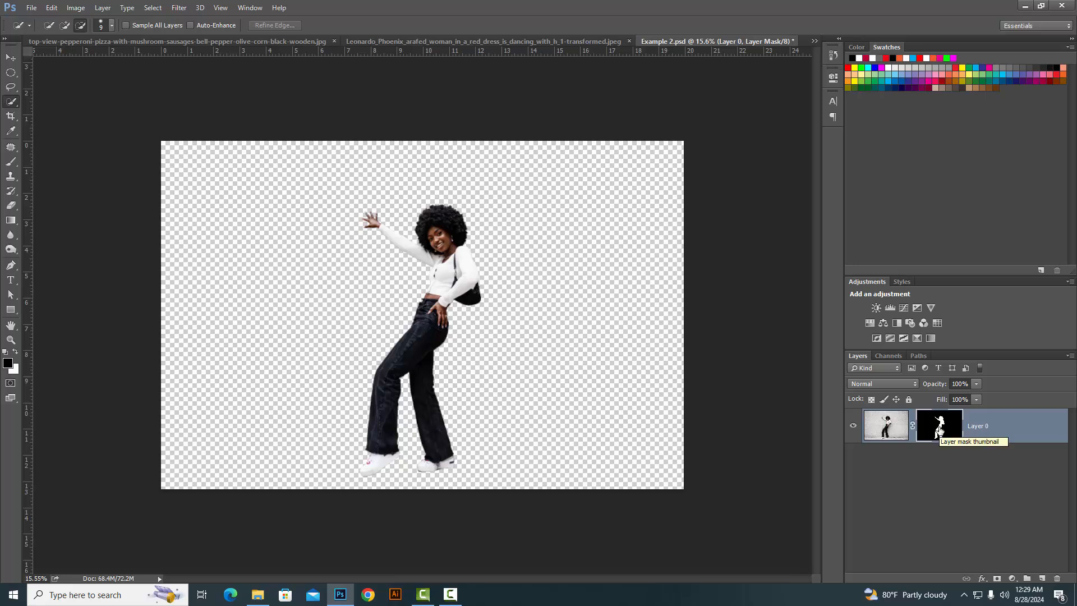
pyautogui.hotkey('ctrl', 'i')
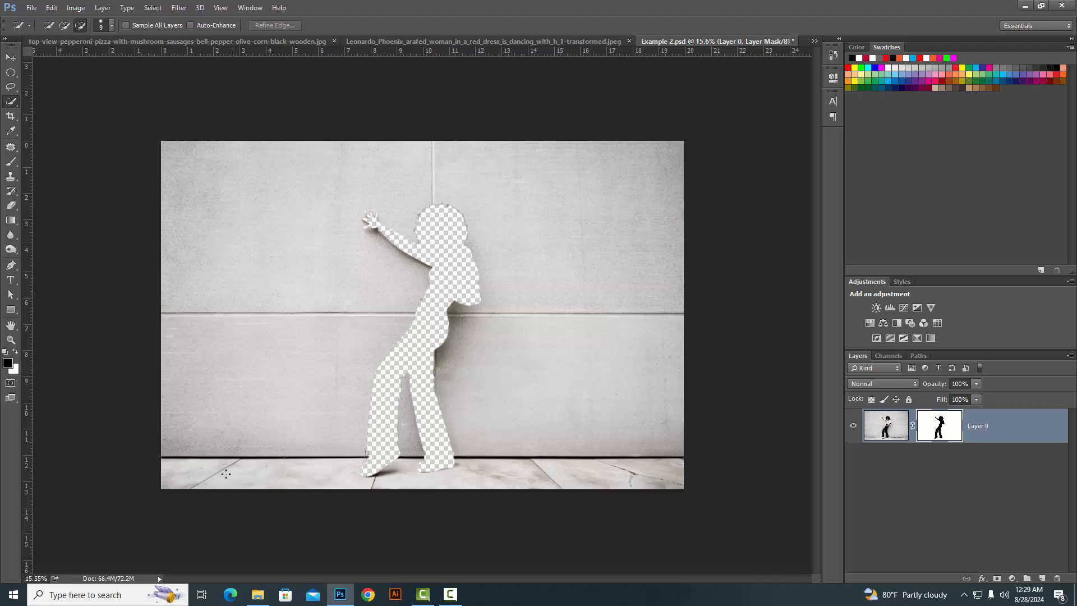
# Place the abstract-organic-lines-background image from the Layer Mask folder and scale it to cover the wall down to the floor line.
pyautogui.click(258, 594)
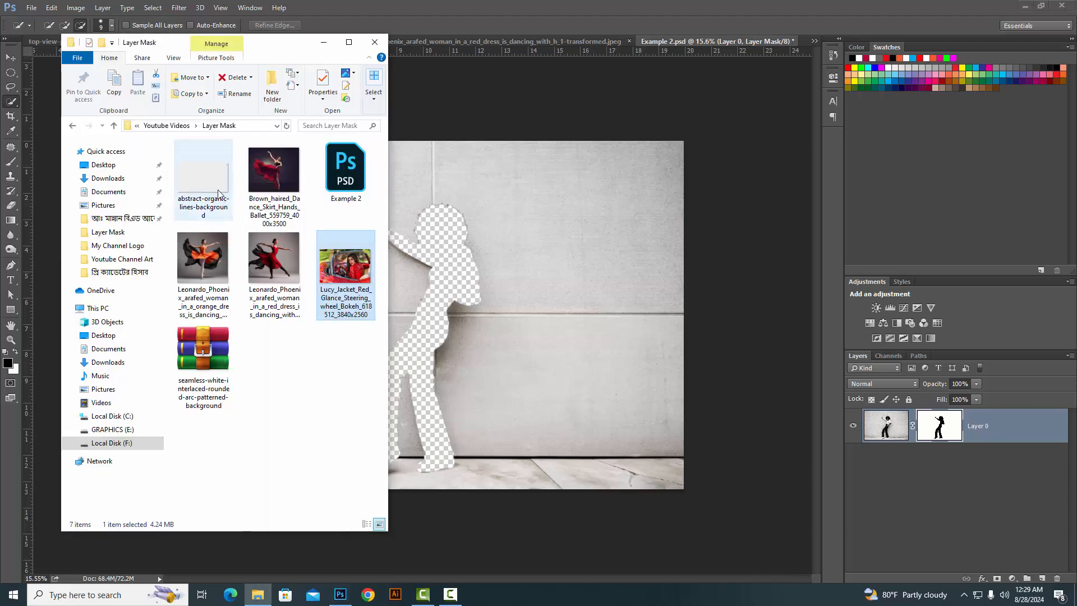
pyautogui.moveTo(203, 179); pyautogui.dragTo(548, 261)
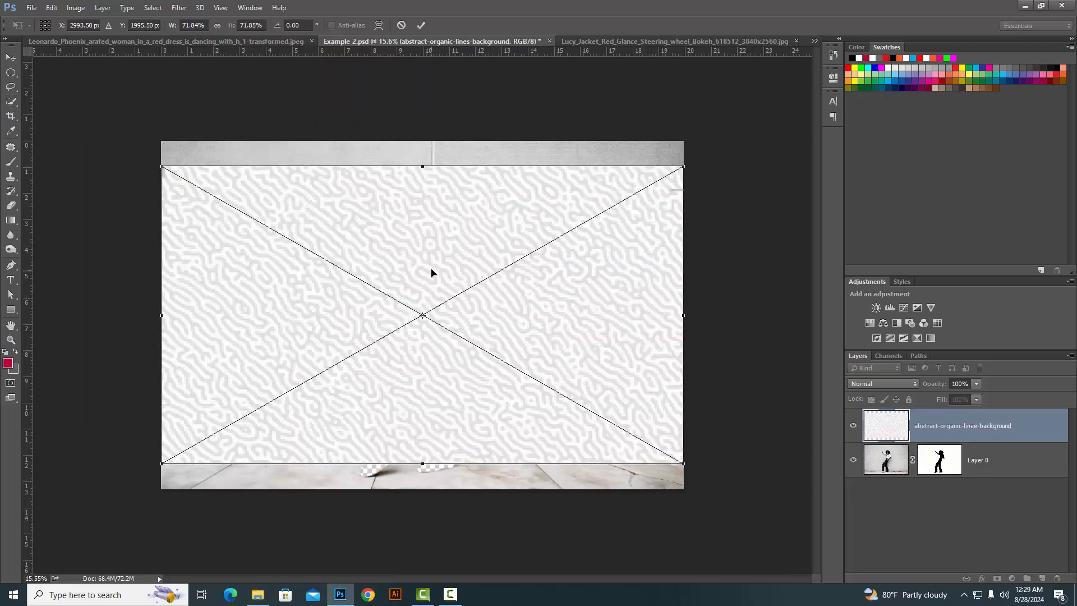
pyautogui.moveTo(430, 272); pyautogui.dragTo(432, 265)
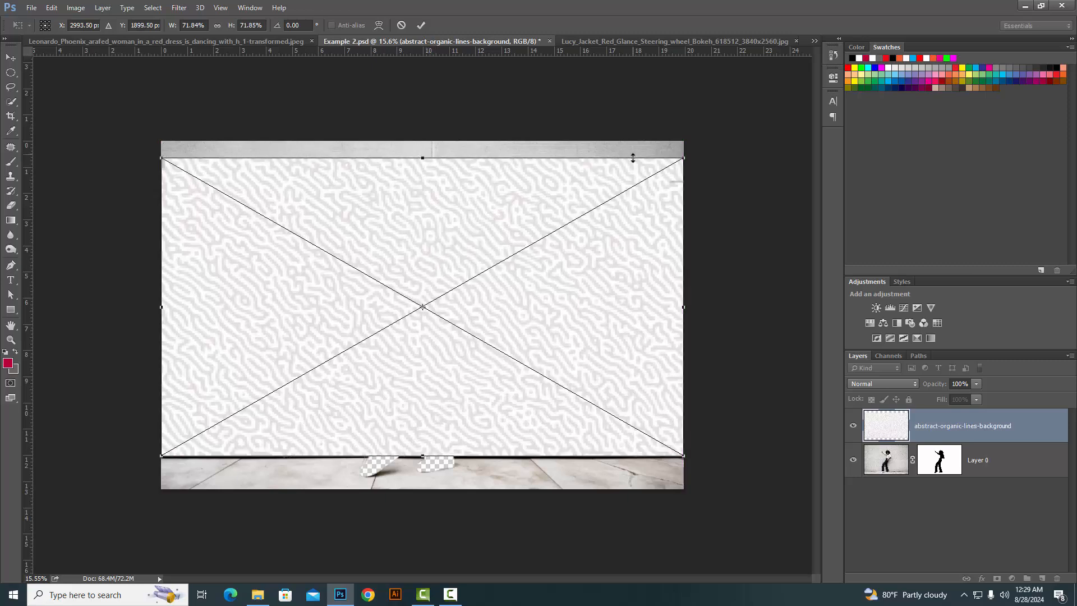
pyautogui.press('Return')
pyautogui.press('w')
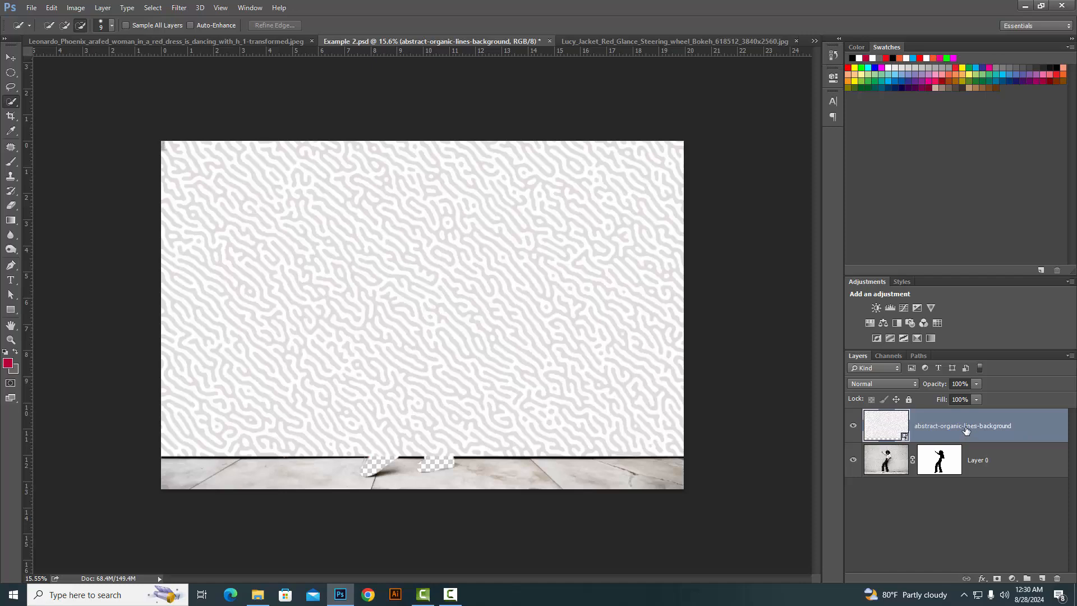
# Transfer the layer mask from Layer 0 to the abstract-organic-lines-background layer.
pyautogui.click(949, 460)
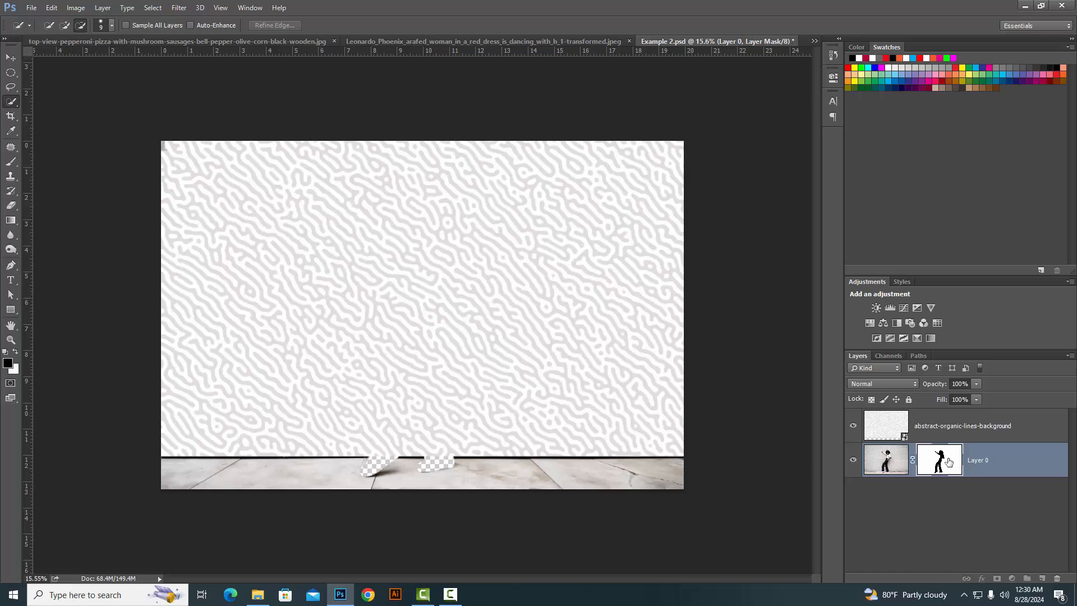
pyautogui.moveTo(949, 462); pyautogui.dragTo(939, 426)
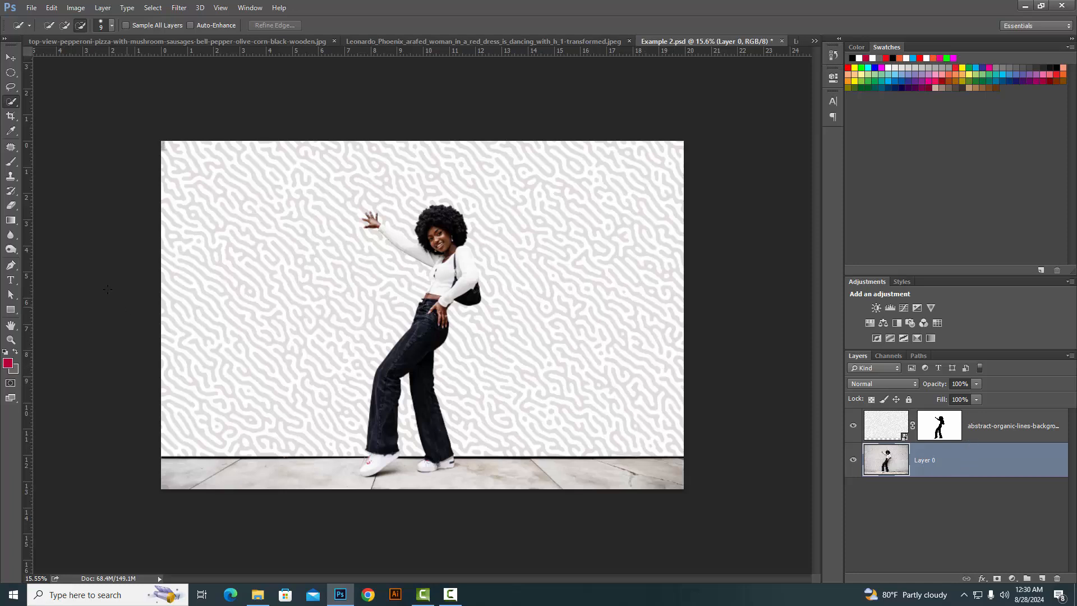
# Try moving the pattern layer together with its linked mask using the Move tool and put it back in place.
pyautogui.click(11, 58)
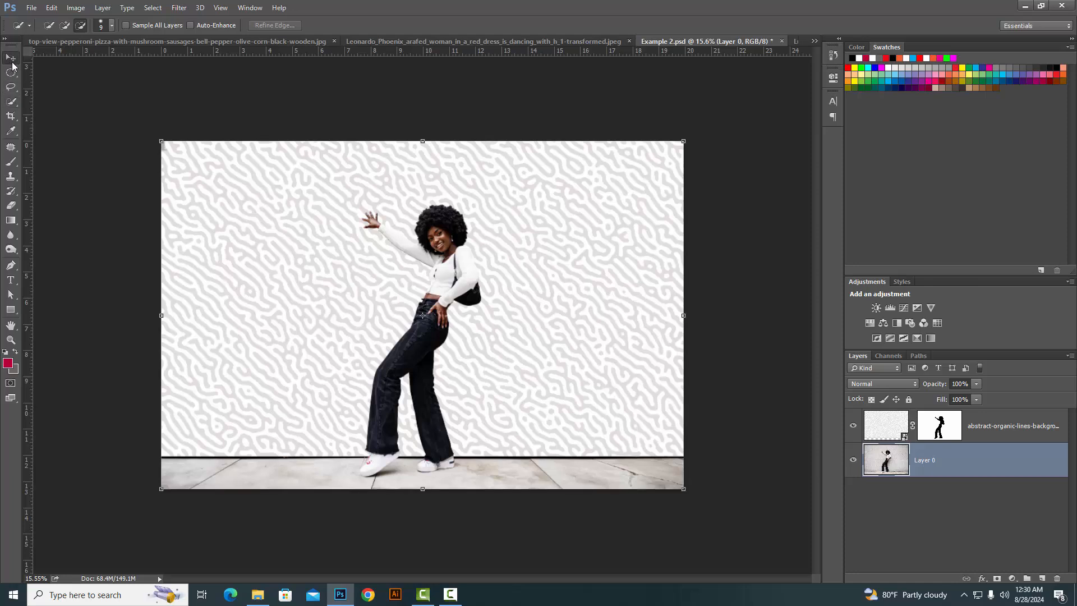
pyautogui.click(1018, 427)
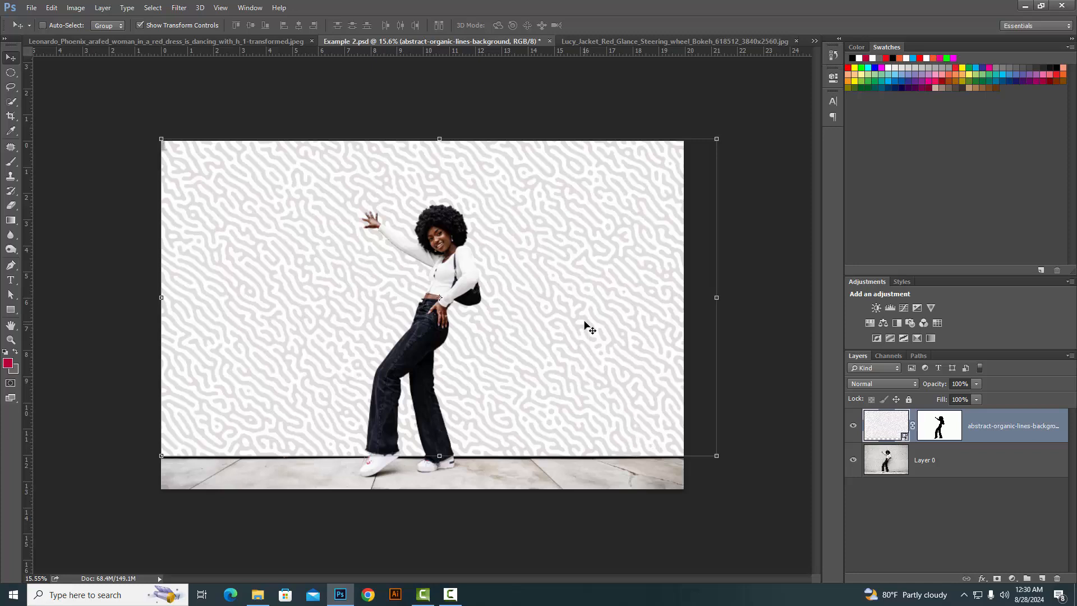
pyautogui.moveTo(513, 322)
pyautogui.mouseDown()
pyautogui.moveTo(542, 325)
pyautogui.moveTo(514, 321)
pyautogui.moveTo(532, 317)
pyautogui.mouseUp()
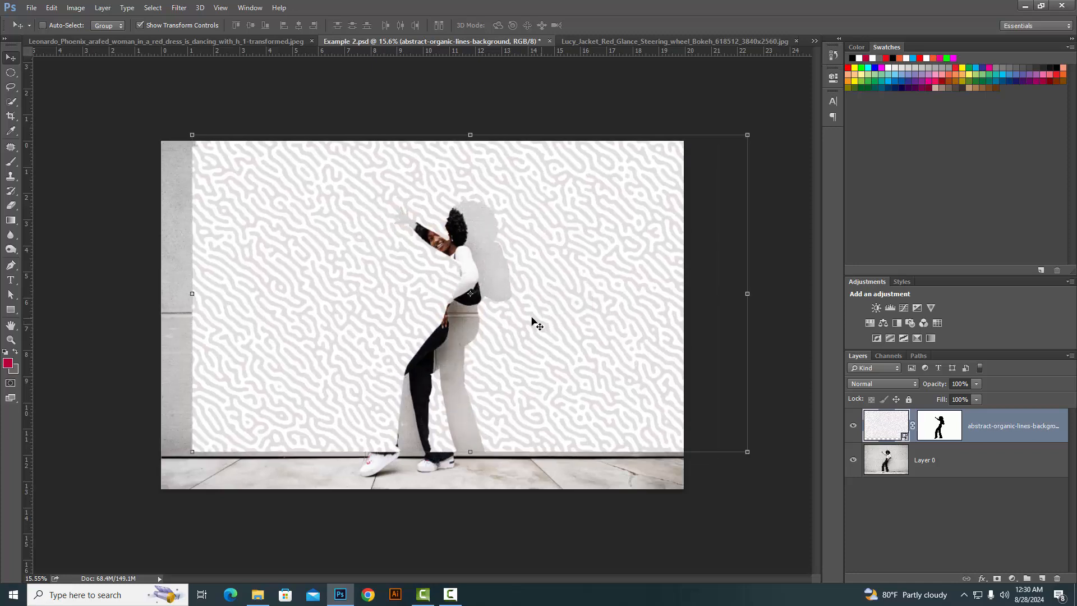
pyautogui.moveTo(452, 371); pyautogui.dragTo(422, 373)
# Unlink the mask from the abstract-organic-lines-background layer and shift the pattern alone to the left and slightly upward.
pyautogui.click(912, 427)
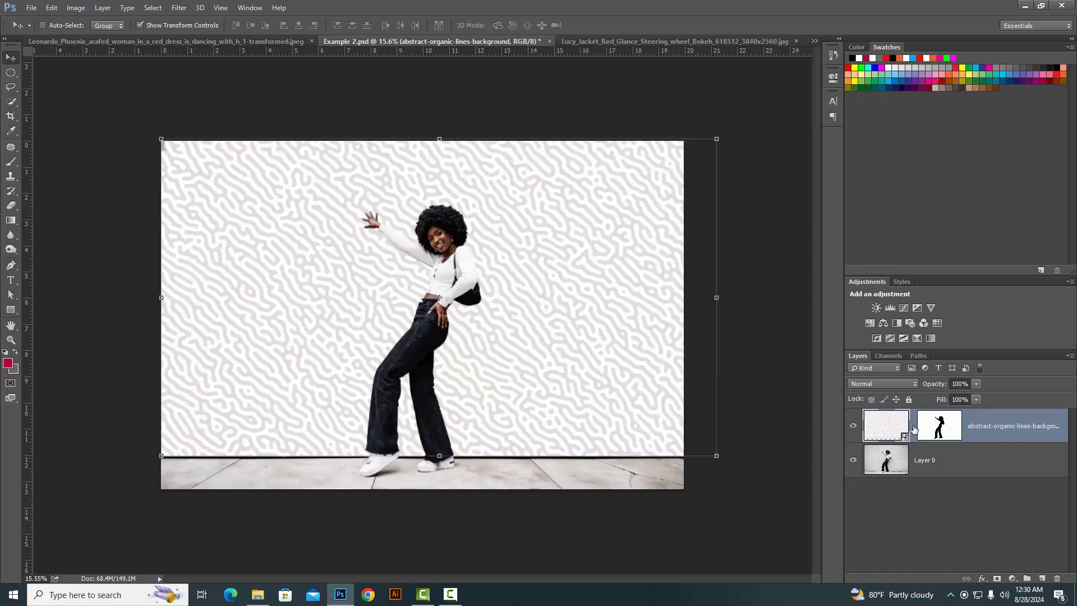
pyautogui.moveTo(605, 309); pyautogui.dragTo(538, 335)
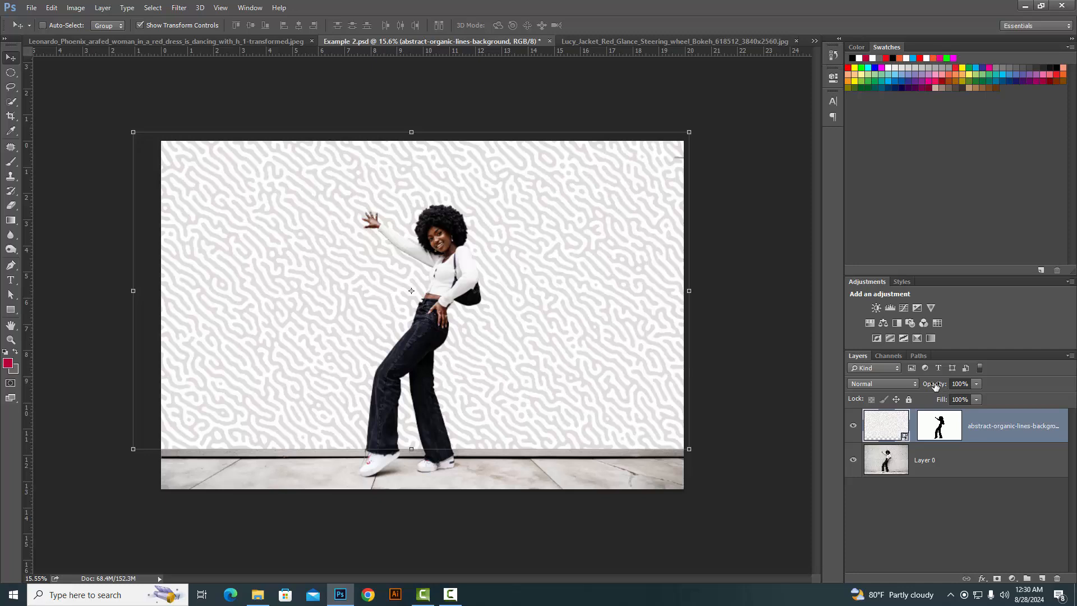
# Lower the pattern layer's opacity to 73% and move the pattern down so its lower edge meets the floor line.
pyautogui.moveTo(935, 386); pyautogui.dragTo(926, 387)
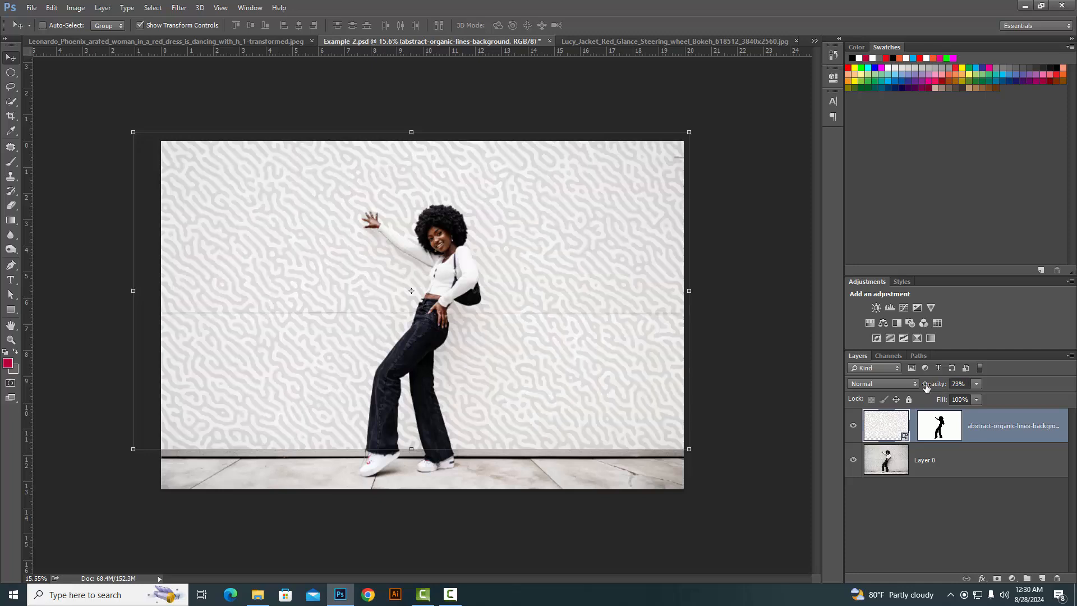
pyautogui.click(924, 530)
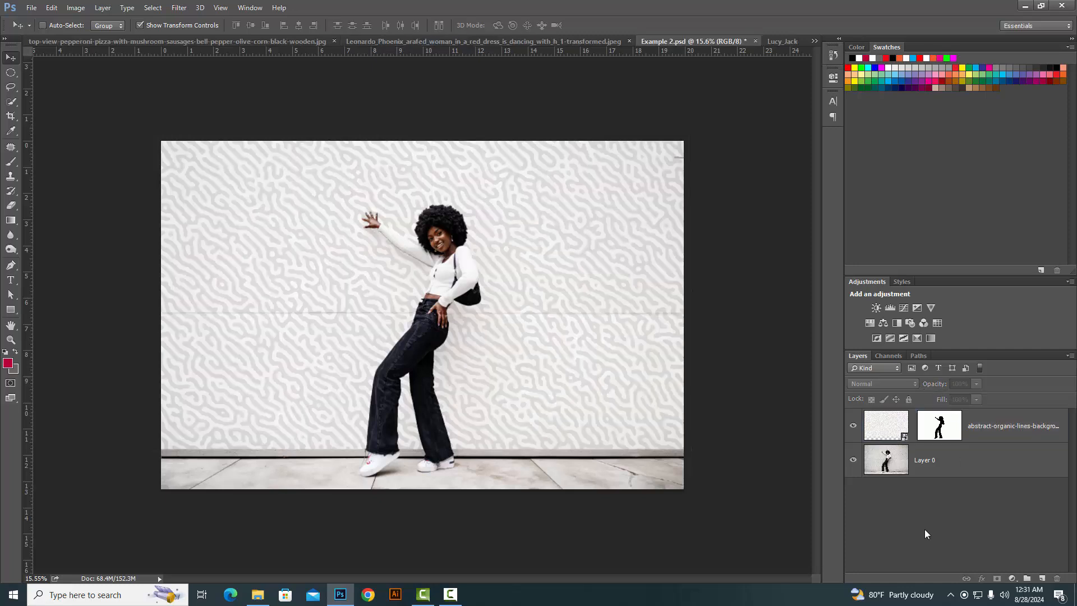
pyautogui.click(981, 432)
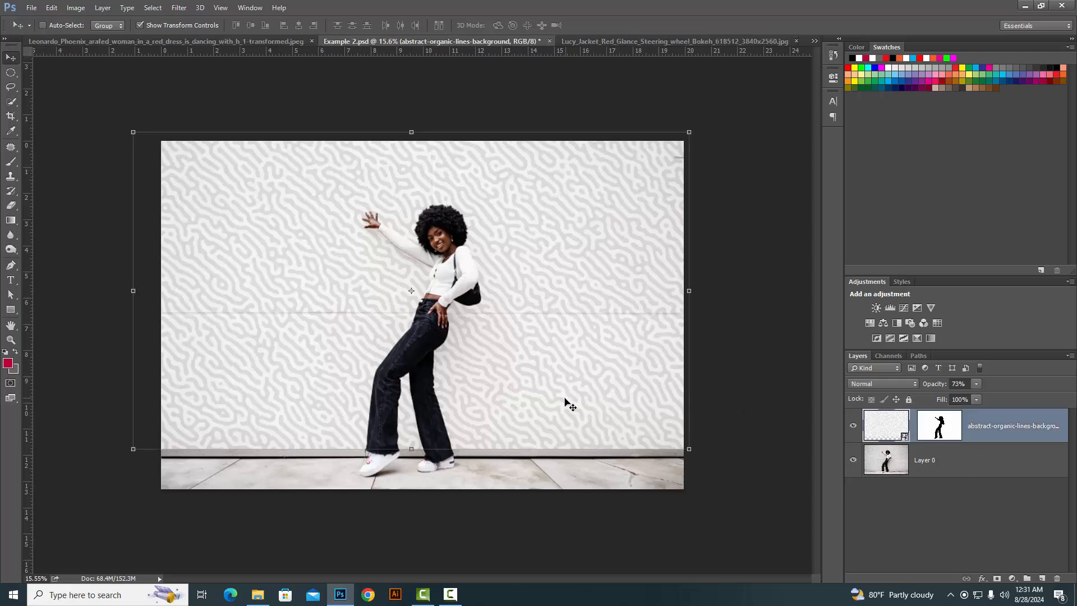
pyautogui.moveTo(565, 400); pyautogui.dragTo(566, 412)
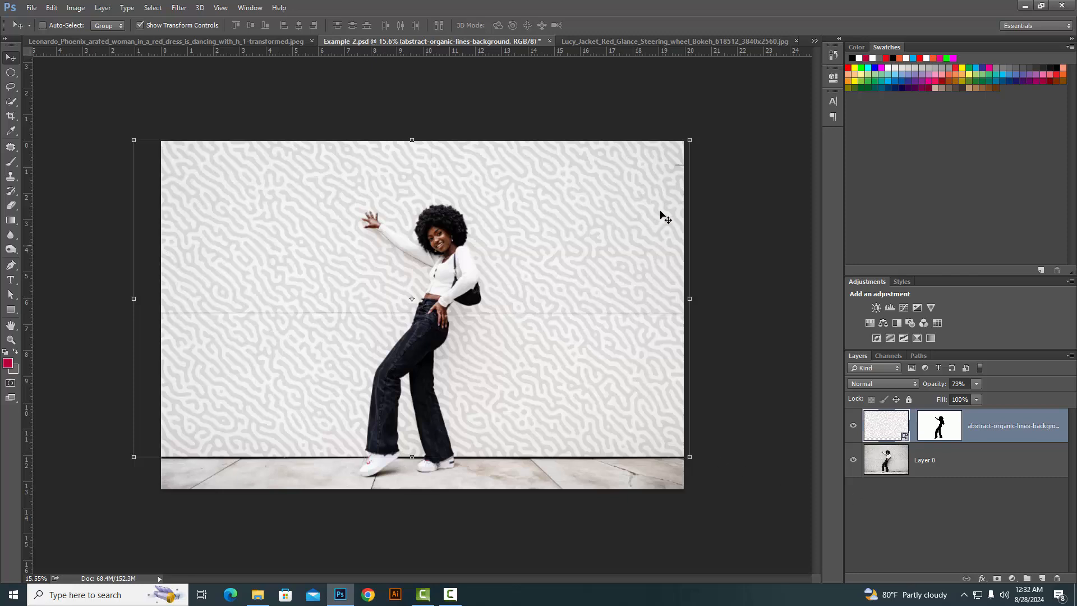
# In the photo of the woman in the red convertible, add a Curves adjustment layer and raise the RGB curve's midpoint to brighten it.
pyautogui.click(645, 41)
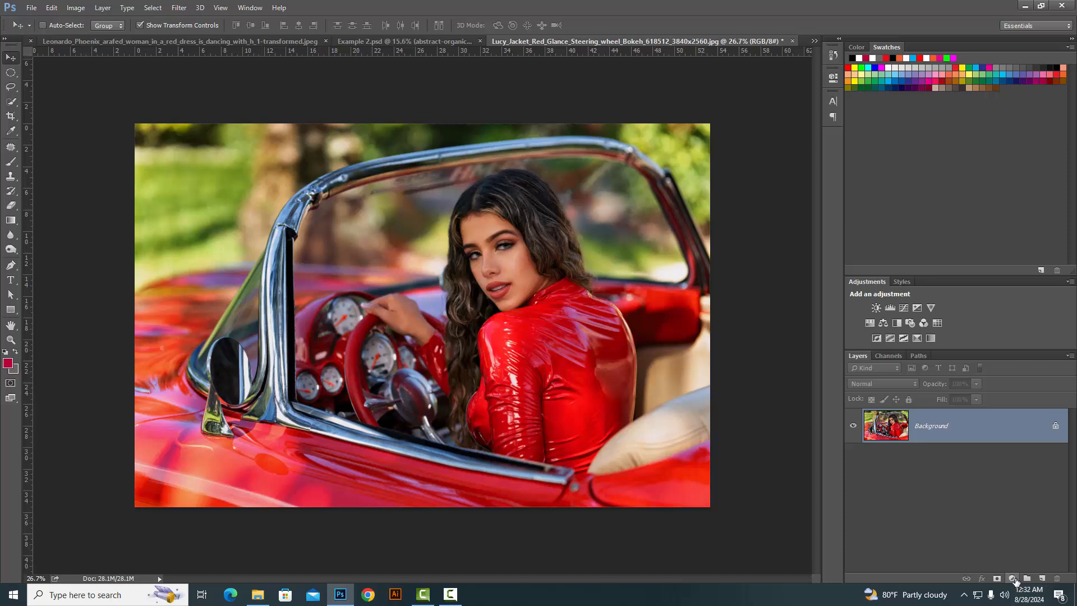
pyautogui.click(1013, 578)
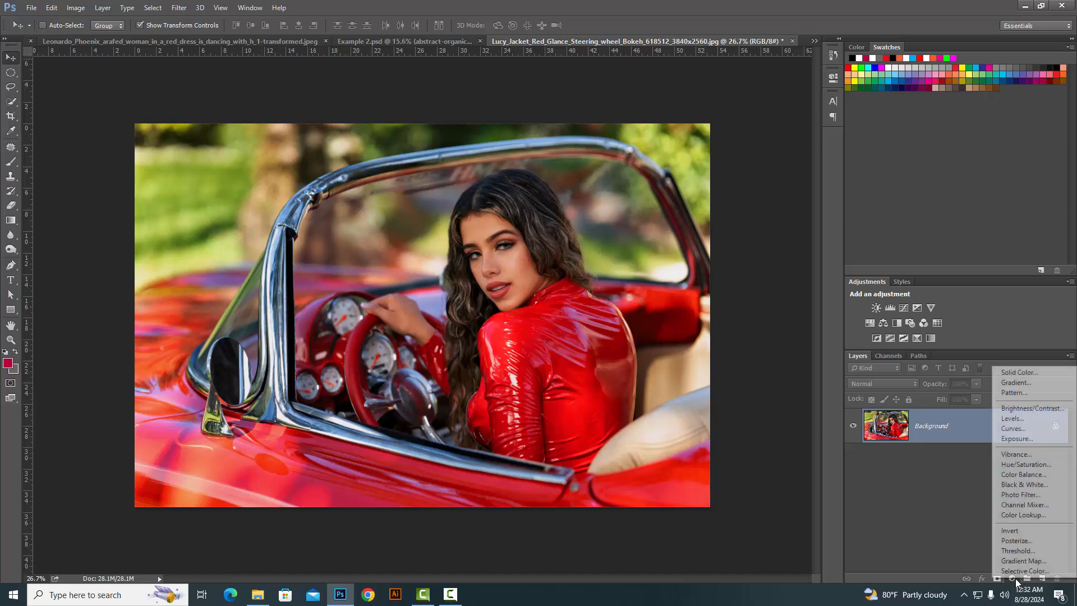
pyautogui.click(1018, 428)
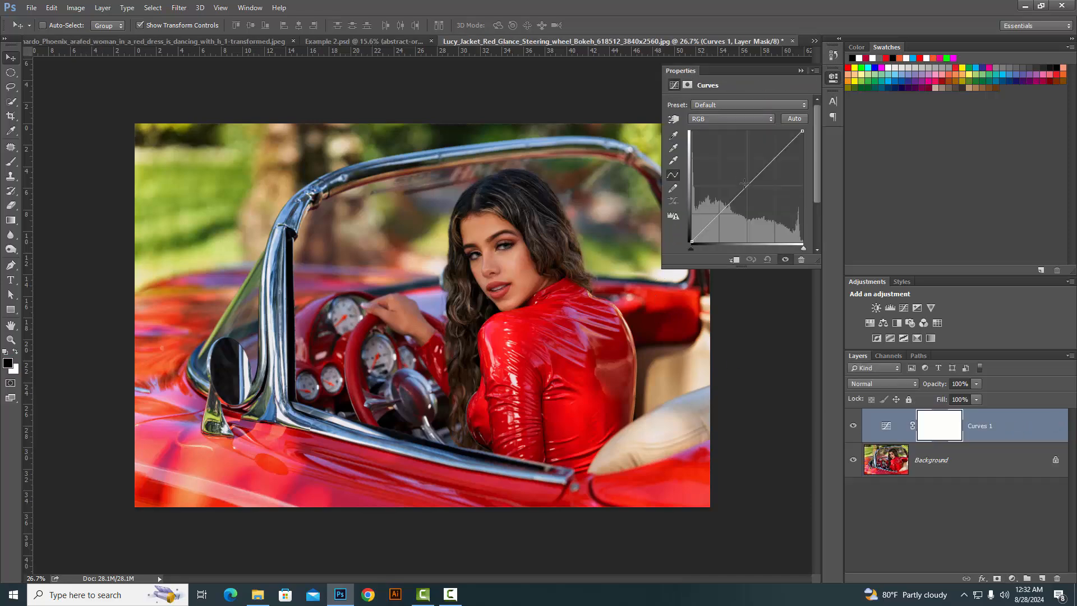
pyautogui.moveTo(751, 187); pyautogui.dragTo(740, 181)
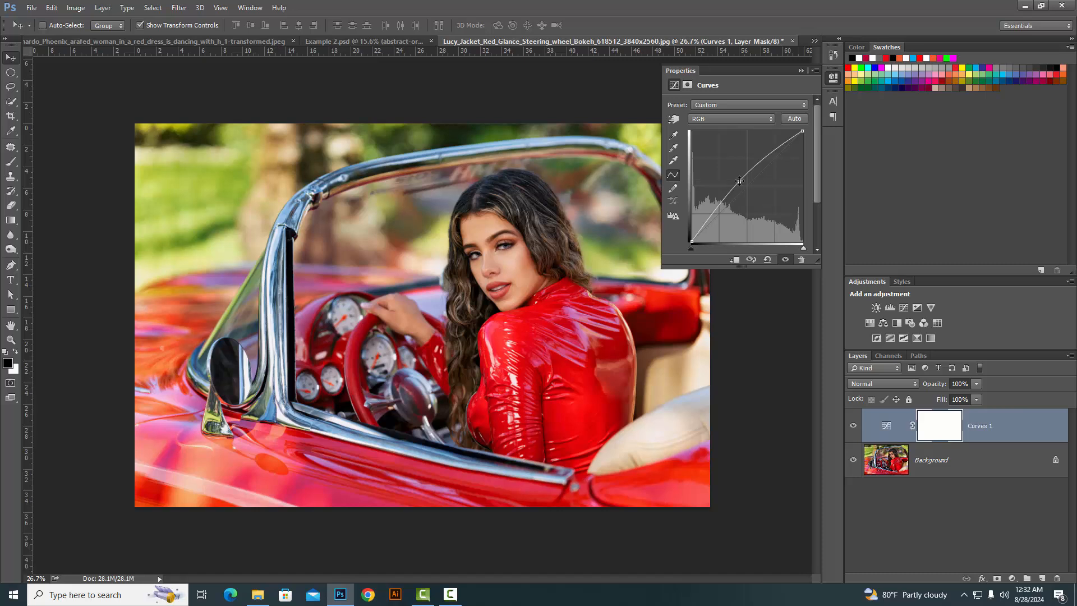
# Invert the Curves 1 layer mask to solid black and activate the Brush tool for painting on it.
pyautogui.click(800, 71)
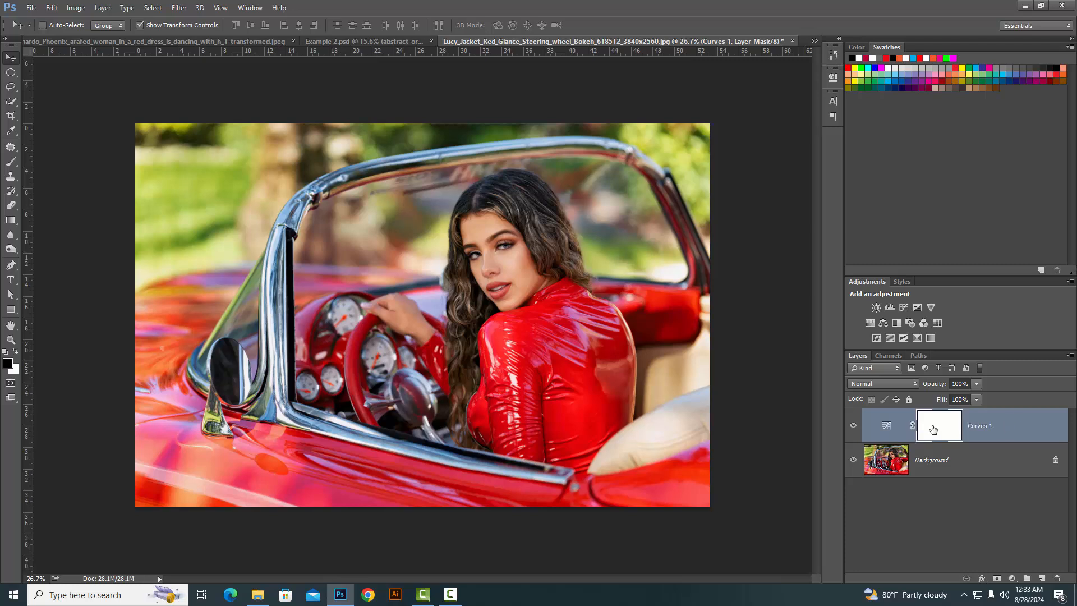
pyautogui.click(9, 162)
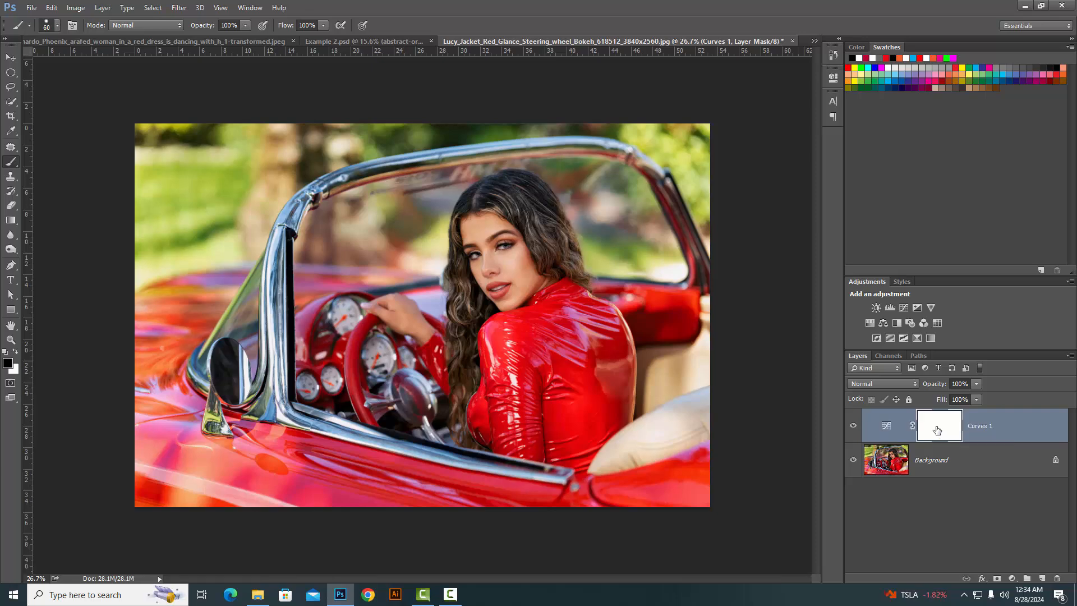
pyautogui.hotkey('ctrl', 'i')
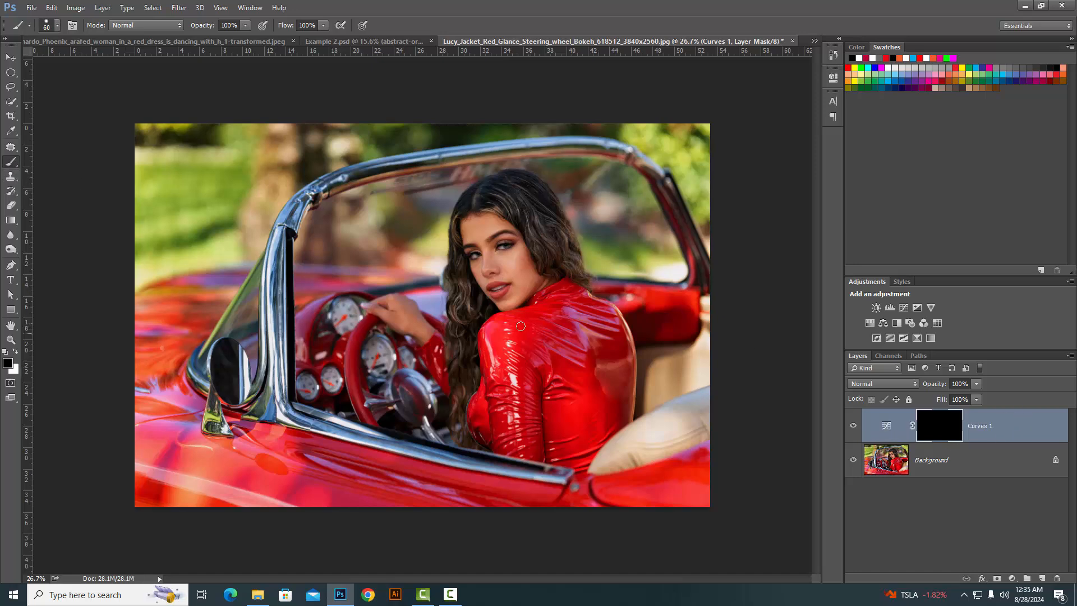
# Make white the foreground color and set the brush hardness to 40% for painting on the Curves mask.
pyautogui.click(15, 353)
pyautogui.scroll(3, 485, 258)
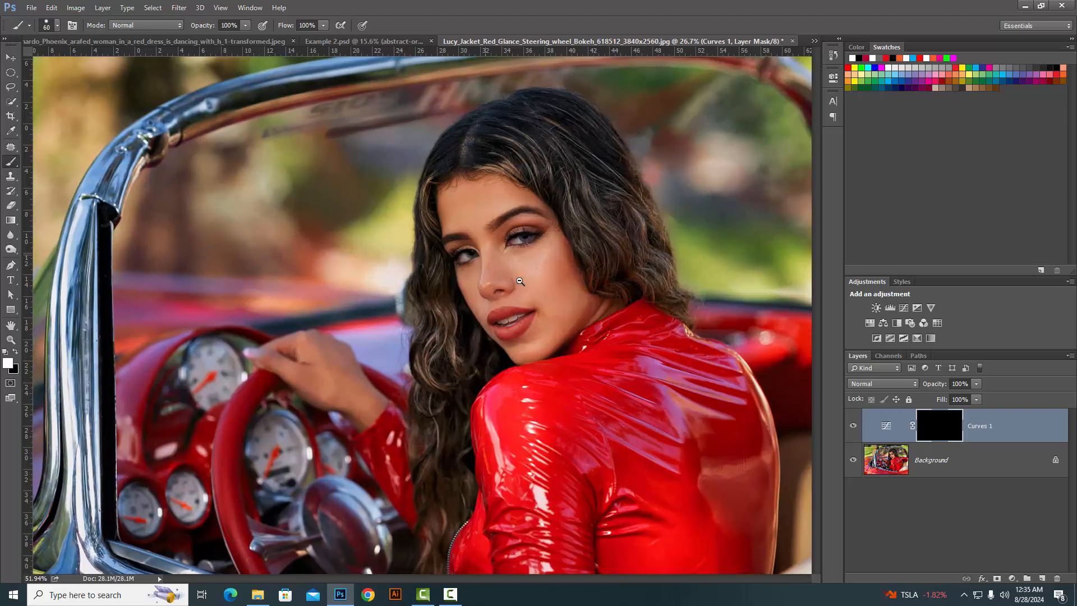
pyautogui.rightClick(549, 298)
pyautogui.click(608, 331)
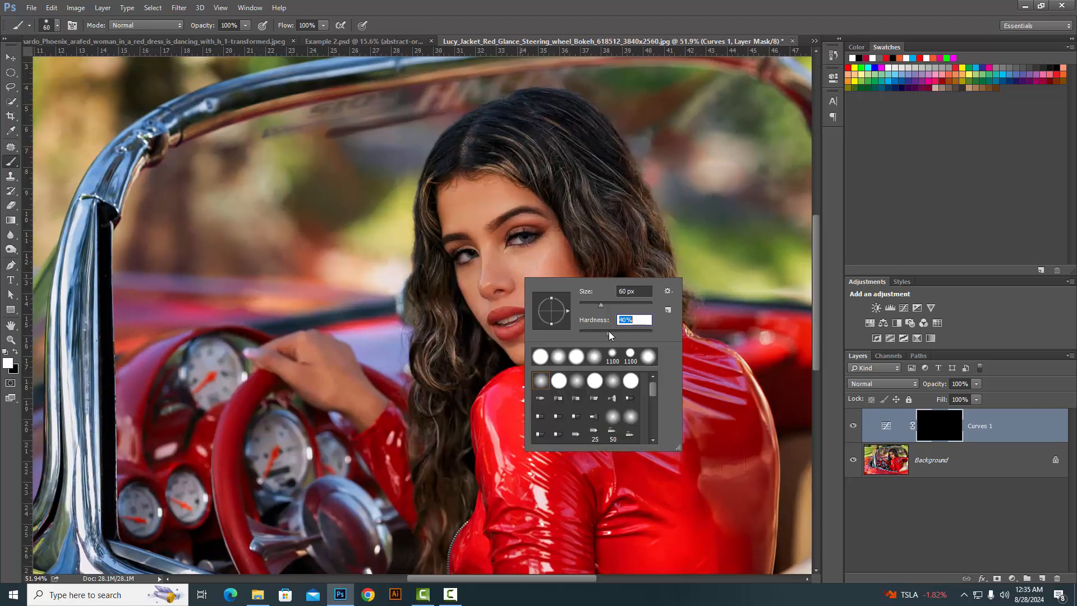
pyautogui.press('Return')
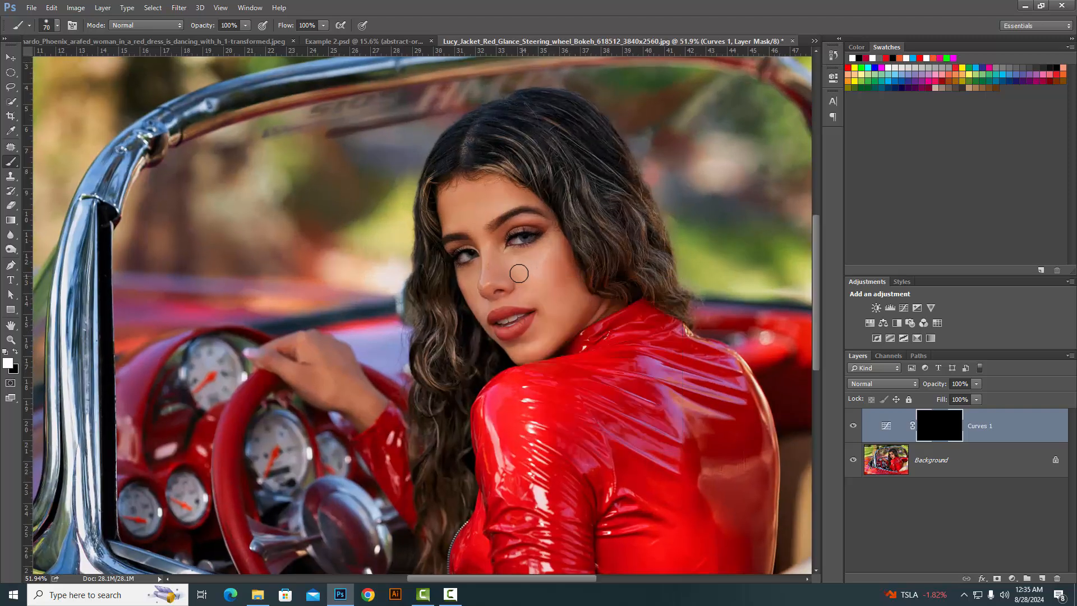
# Paint white on the Curves 1 mask over the woman's face with a 175 px brush to brighten the skin.
pyautogui.press(']')
pyautogui.press(']')
pyautogui.press(']')
pyautogui.press(']')
pyautogui.press(']')
pyautogui.press(']')
pyautogui.press(']')
pyautogui.press(']')
pyautogui.press(']')
pyautogui.press(']')
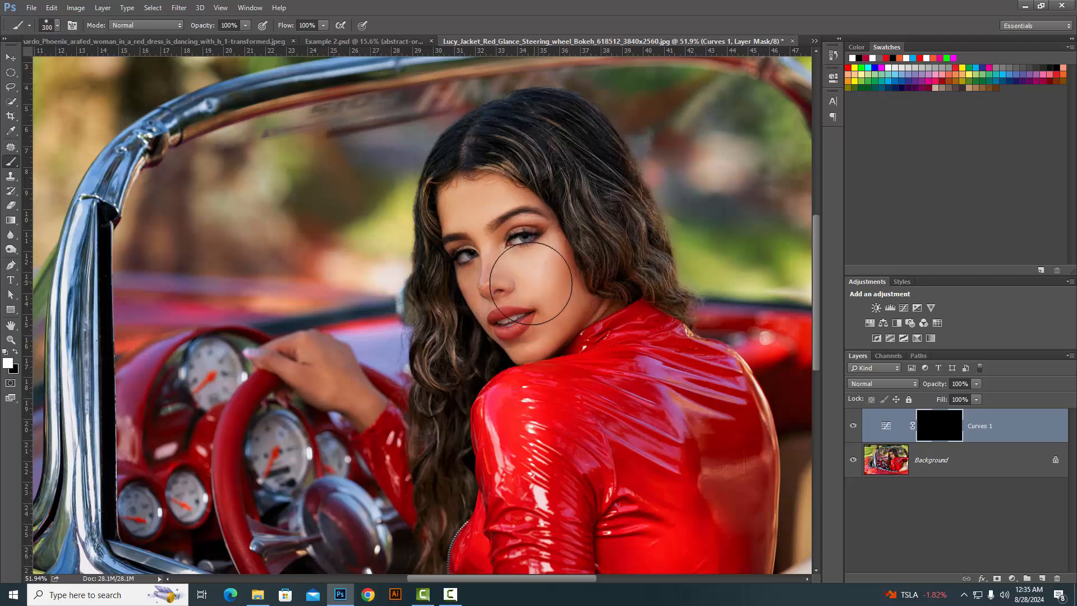
pyautogui.press('[')
pyautogui.press('[')
pyautogui.press('[')
pyautogui.moveTo(517, 305)
pyautogui.mouseDown()
pyautogui.moveTo(522, 331)
pyautogui.moveTo(510, 324)
pyautogui.moveTo(515, 340)
pyautogui.moveTo(548, 328)
pyautogui.mouseUp()
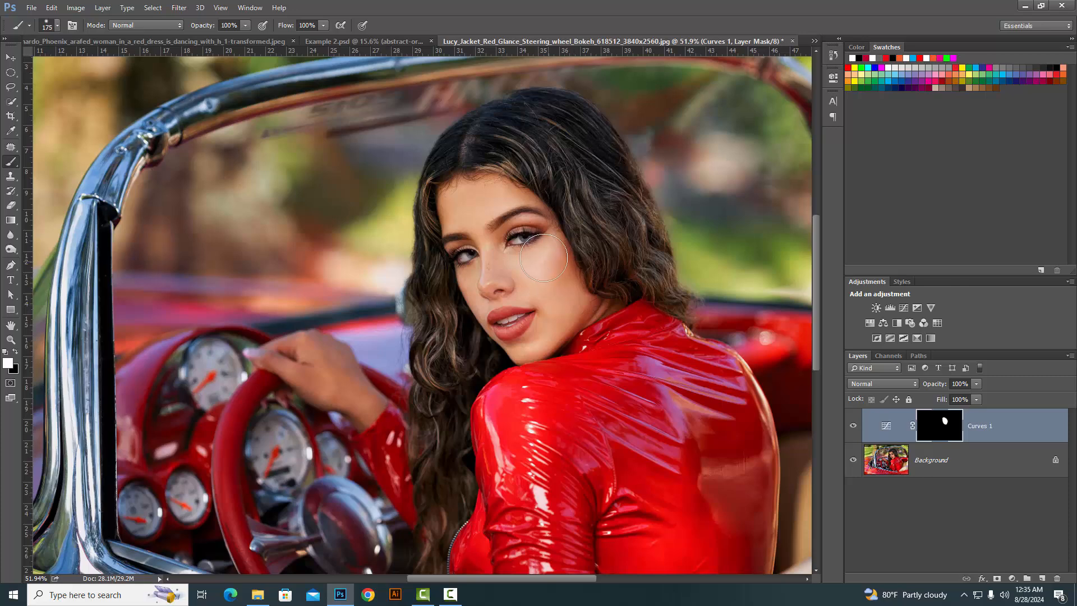
# Paint white on the Curves 1 mask over the hand and wrist at the steering wheel, reducing the brush to 70 px.
pyautogui.scroll(-5, 458, 234)
pyautogui.scroll(5, 487, 288)
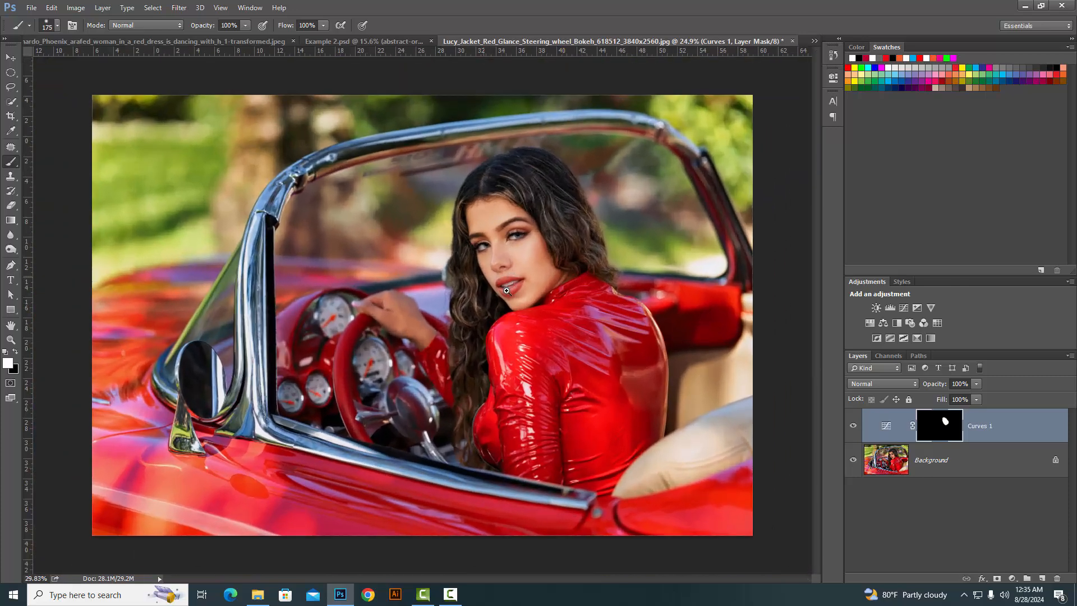
pyautogui.press('[')
pyautogui.press('[')
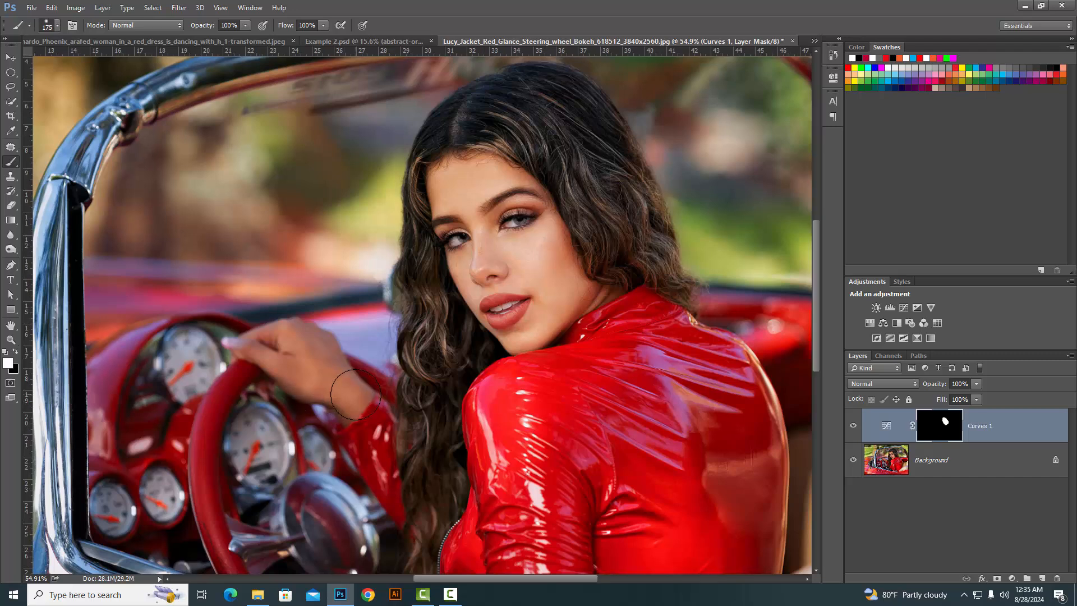
pyautogui.moveTo(346, 394)
pyautogui.mouseDown()
pyautogui.moveTo(318, 360)
pyautogui.moveTo(334, 365)
pyautogui.moveTo(294, 334)
pyautogui.moveTo(238, 344)
pyautogui.moveTo(329, 389)
pyautogui.moveTo(291, 380)
pyautogui.moveTo(338, 399)
pyautogui.moveTo(345, 413)
pyautogui.moveTo(360, 391)
pyautogui.mouseUp()
pyautogui.press('[')
pyautogui.press('[')
pyautogui.press('[')
pyautogui.press('[')
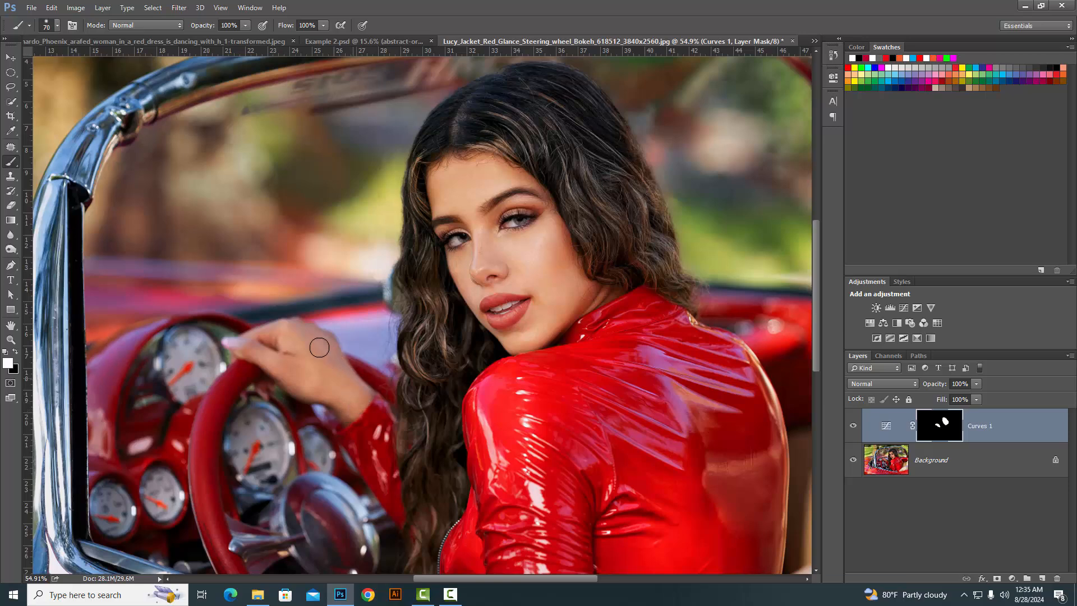
# Hide and reshow the Curves 1 layer to compare the whole photo with and without the masked brightening.
pyautogui.moveTo(584, 349)
pyautogui.mouseDown()
pyautogui.moveTo(544, 318)
pyautogui.moveTo(508, 328)
pyautogui.moveTo(520, 331)
pyautogui.mouseUp()
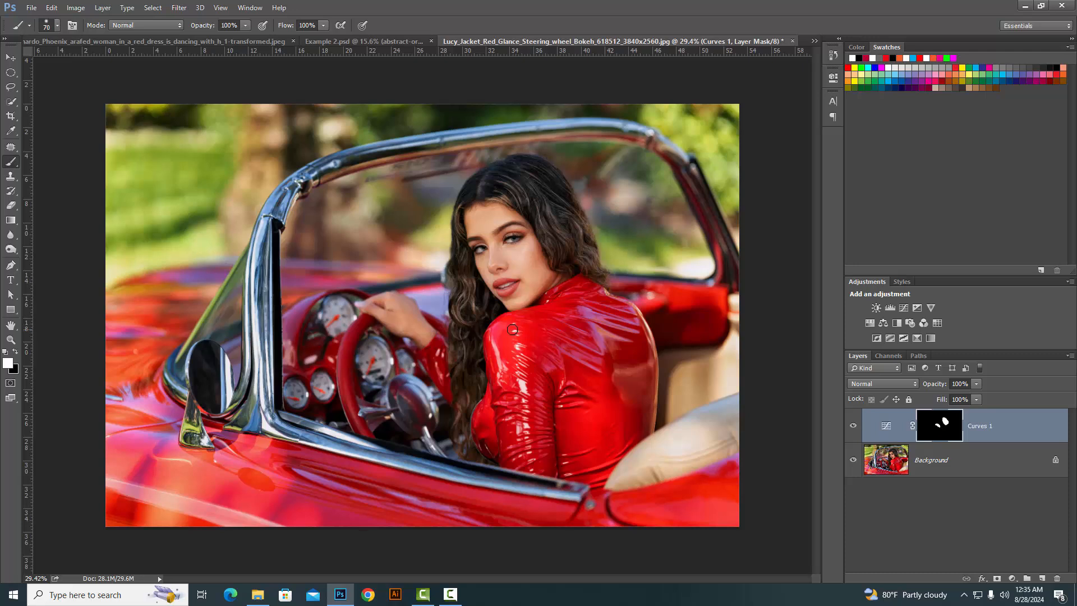
pyautogui.click(851, 430)
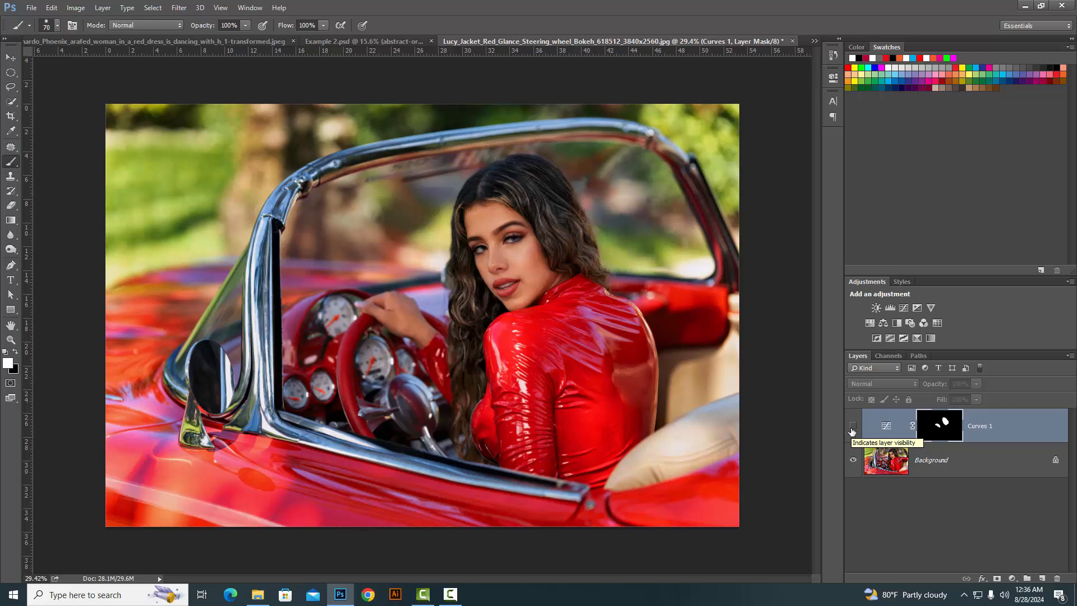
pyautogui.click(852, 430)
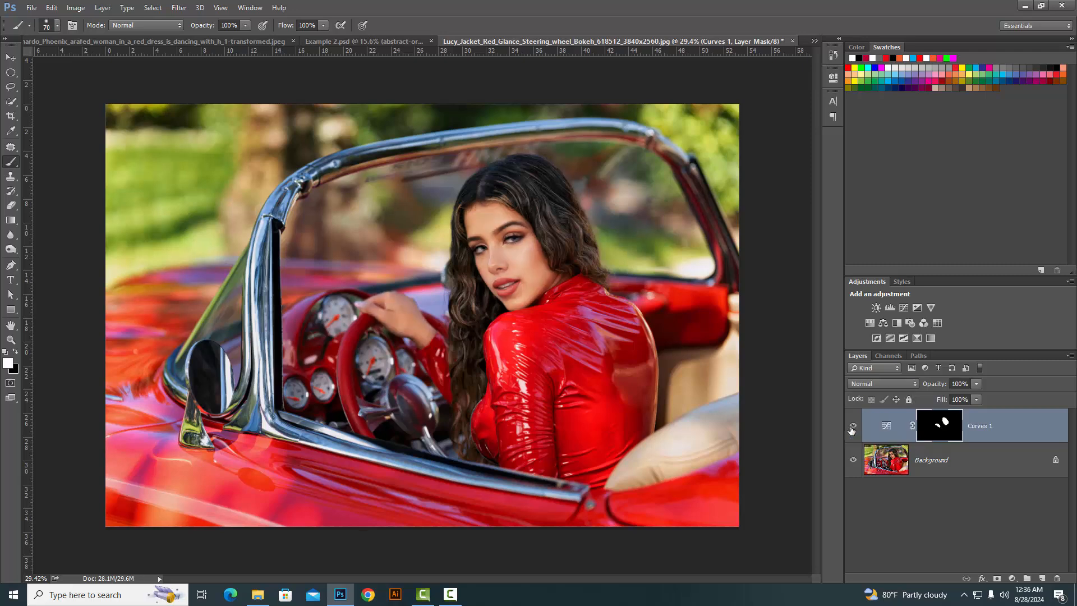